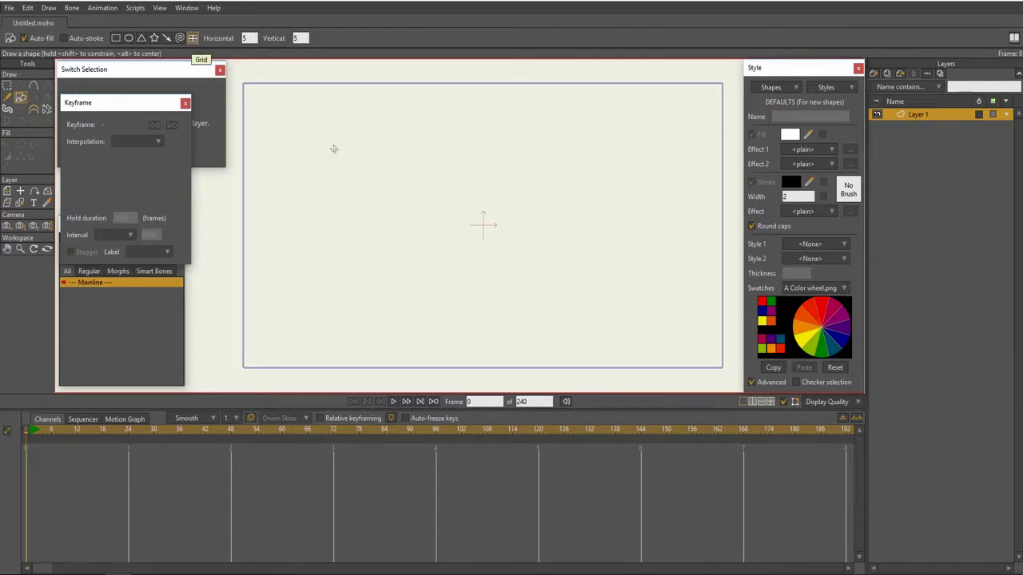
Draw a grid shape with 5 horizontal and 5 vertical divisions on the canvas and delete it.
drag(412, 244, 531, 258)
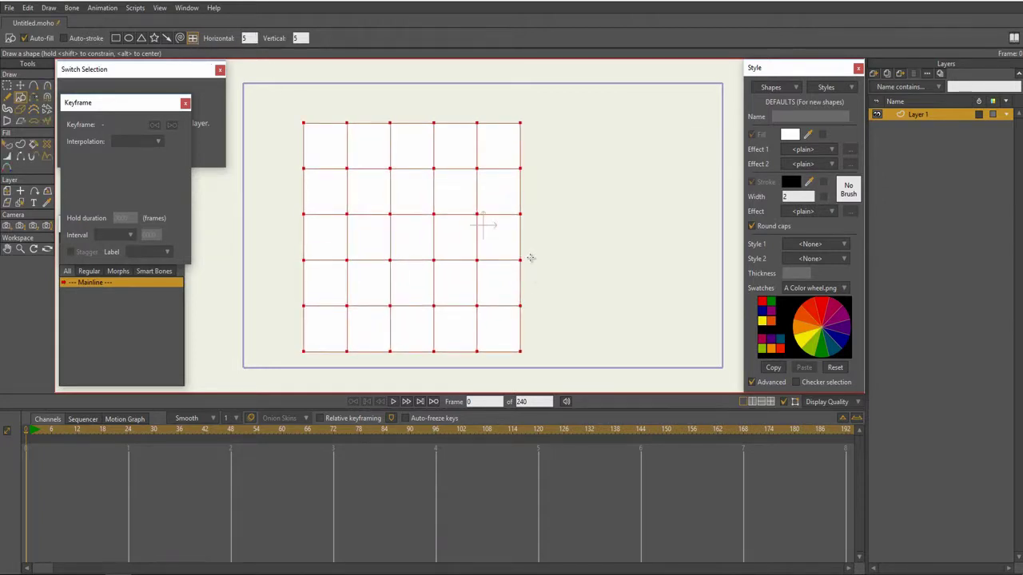
key(g)
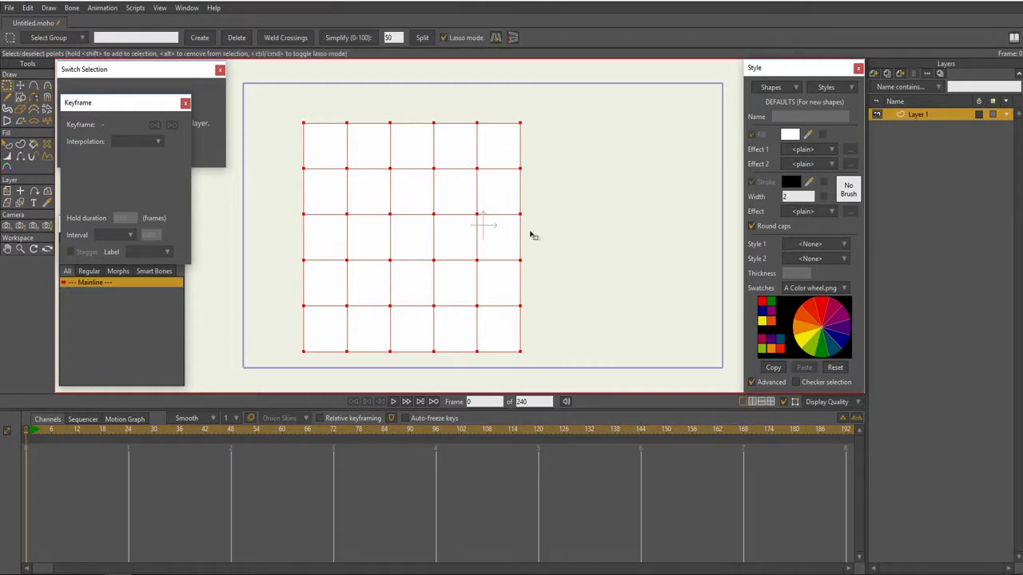
key(Delete)
Draw a grid shape with 20 horizontal and 20 vertical divisions on the canvas.
click(20, 97)
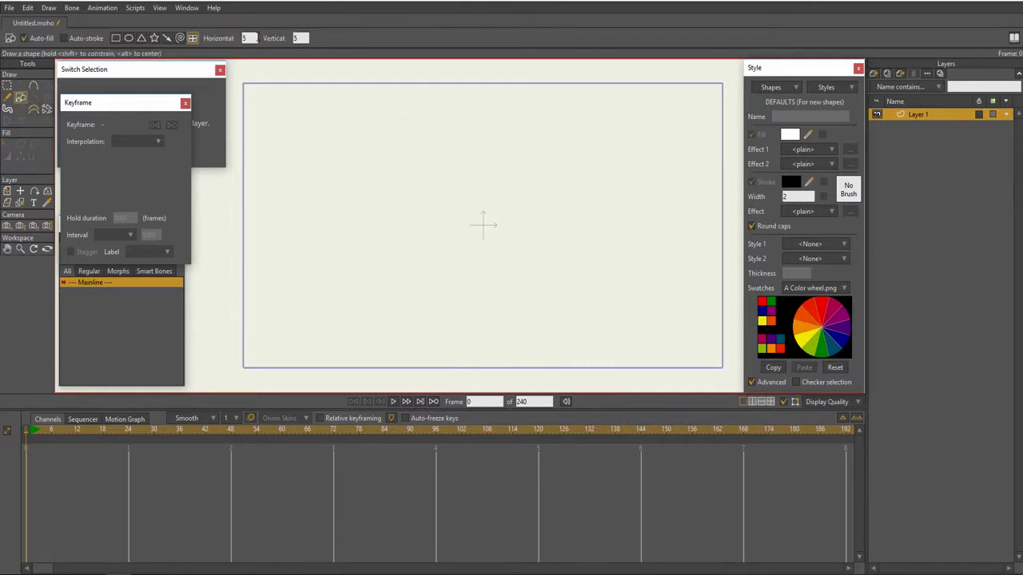
click(251, 37)
text(20)
key(Tab)
text(20)
key(Return)
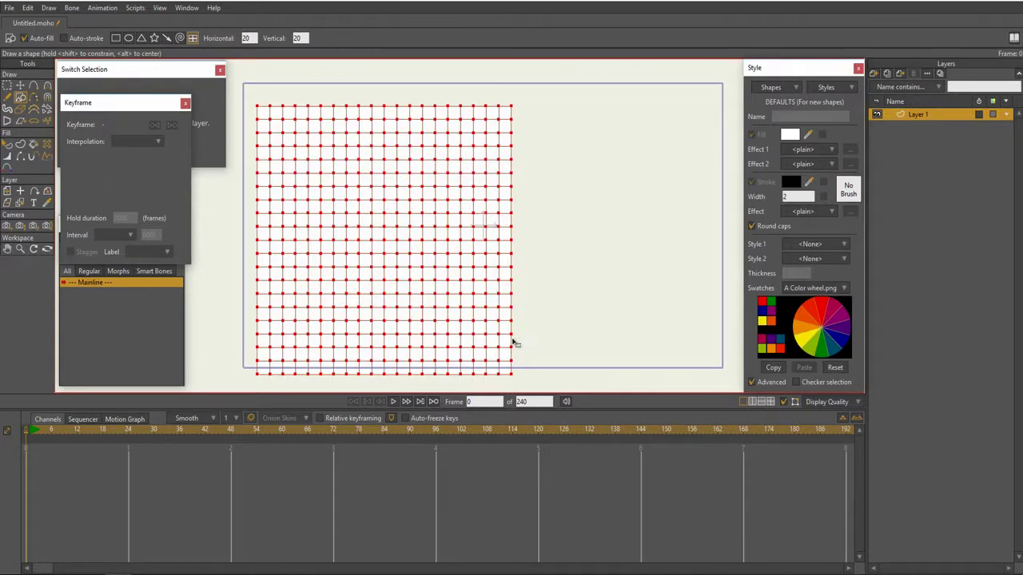
Check the individual shapes of the 20 by 20 grid and delete all of its points.
key(g)
key(q)
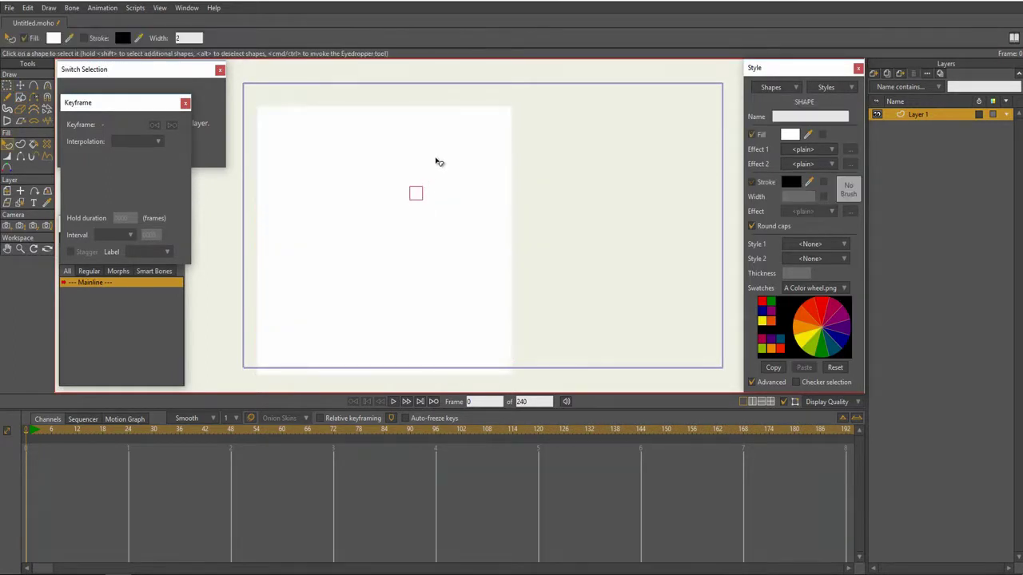
key(g)
mouse_move(589, 130)
mouse_down()
mouse_move(493, 82)
mouse_move(210, 325)
mouse_move(612, 213)
mouse_move(591, 128)
mouse_up()
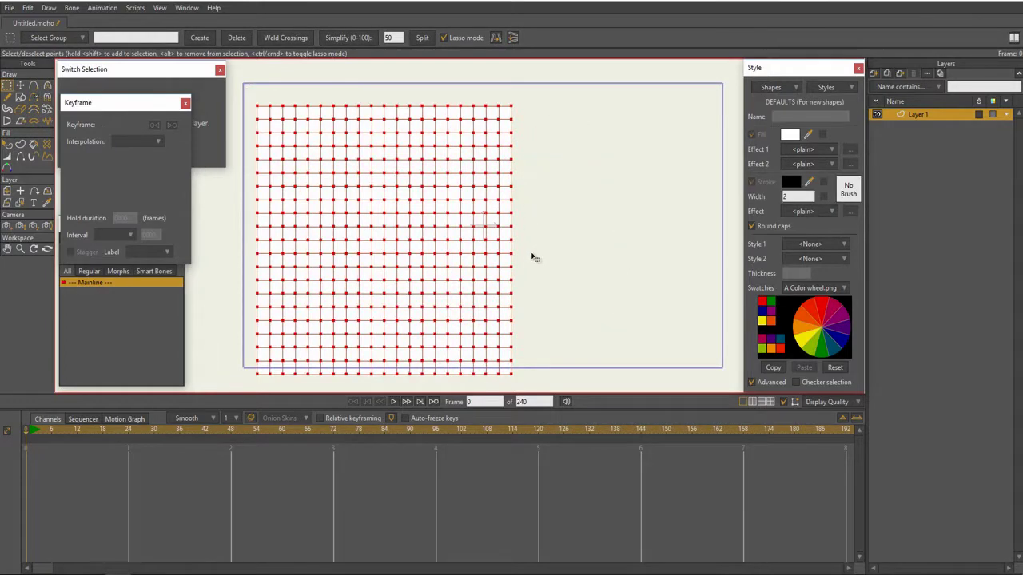
key(Delete)
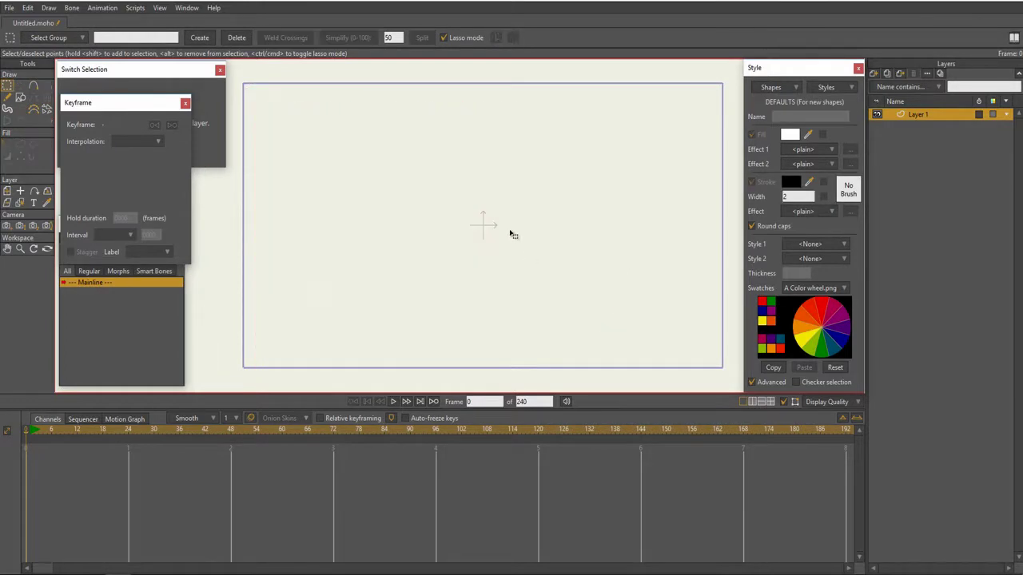
Set the project dimensions to 900 wide by 900 high.
click(10, 8)
click(171, 223)
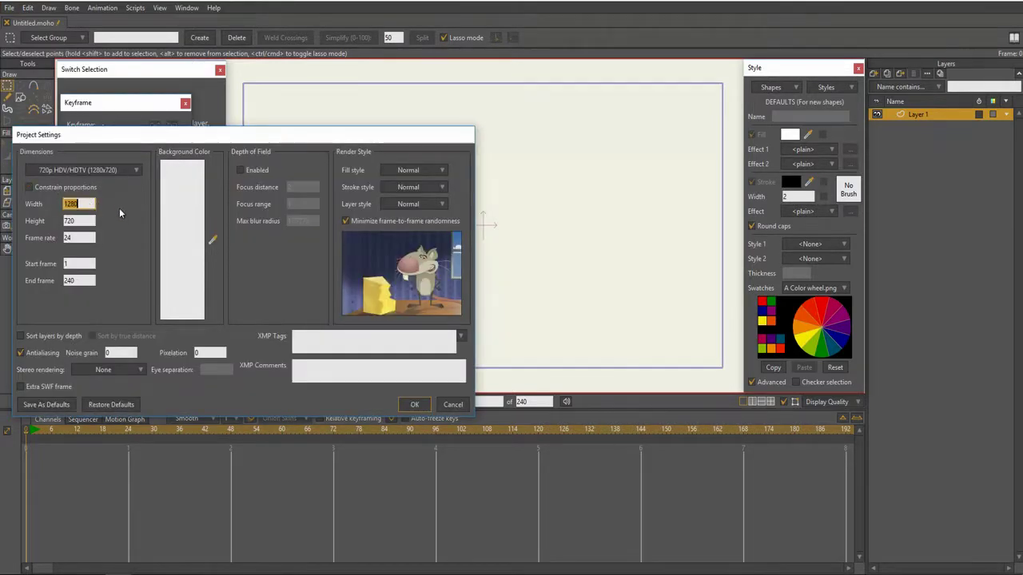
text(900)
key(Tab)
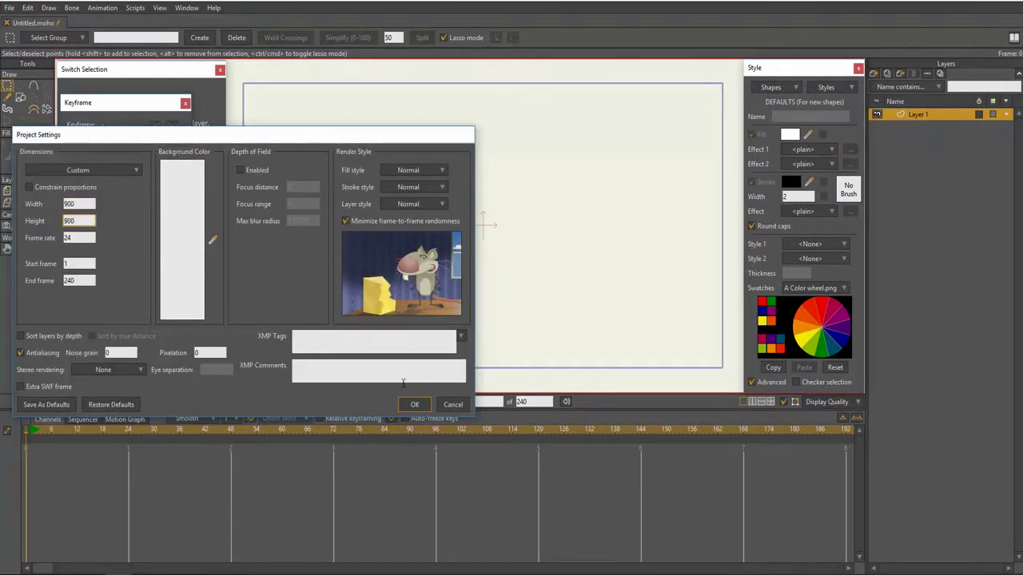
click(414, 404)
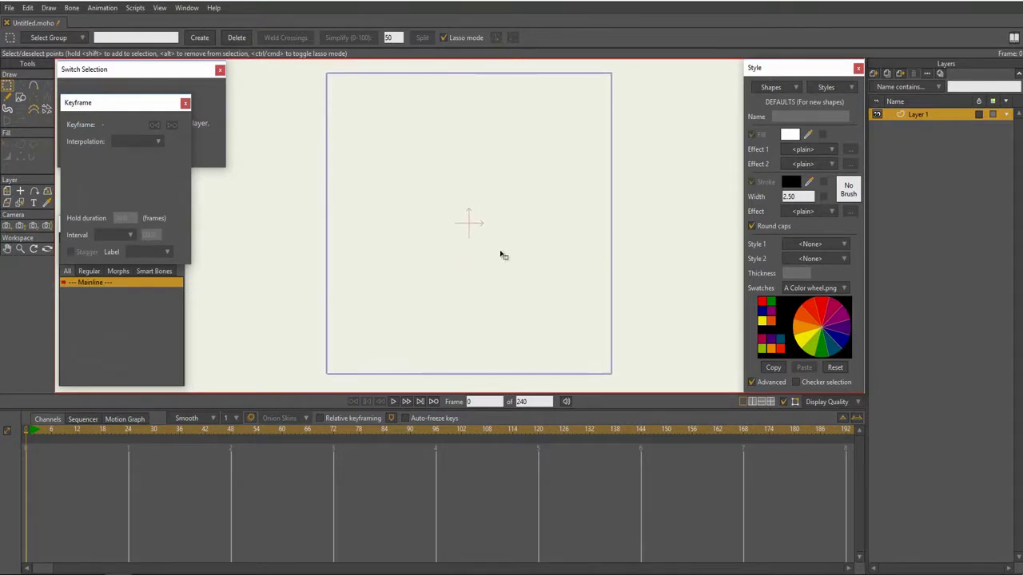
Draw a square shape spanning about half the project frame's width near its centre.
click(20, 98)
click(115, 37)
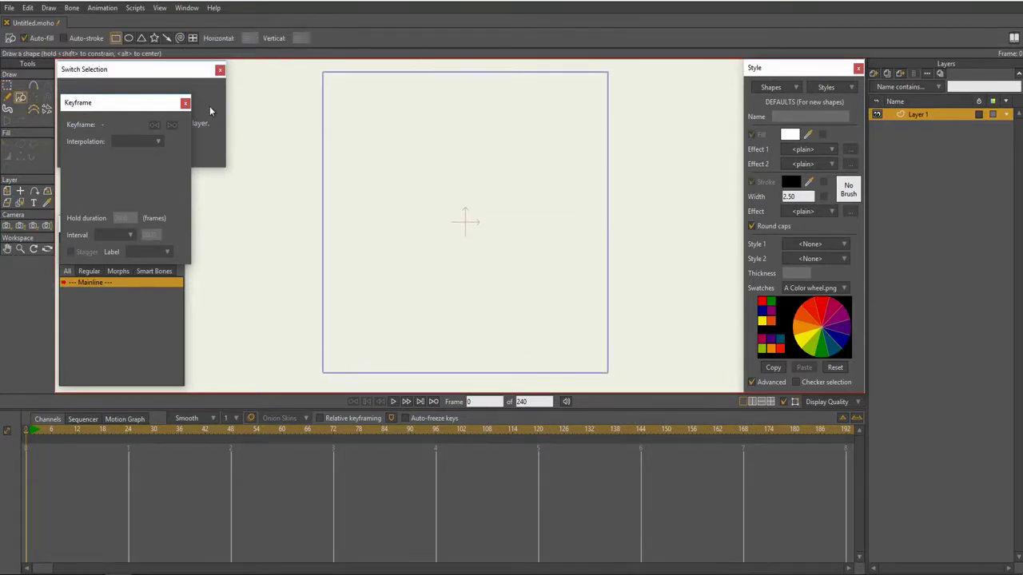
drag(466, 231, 581, 312)
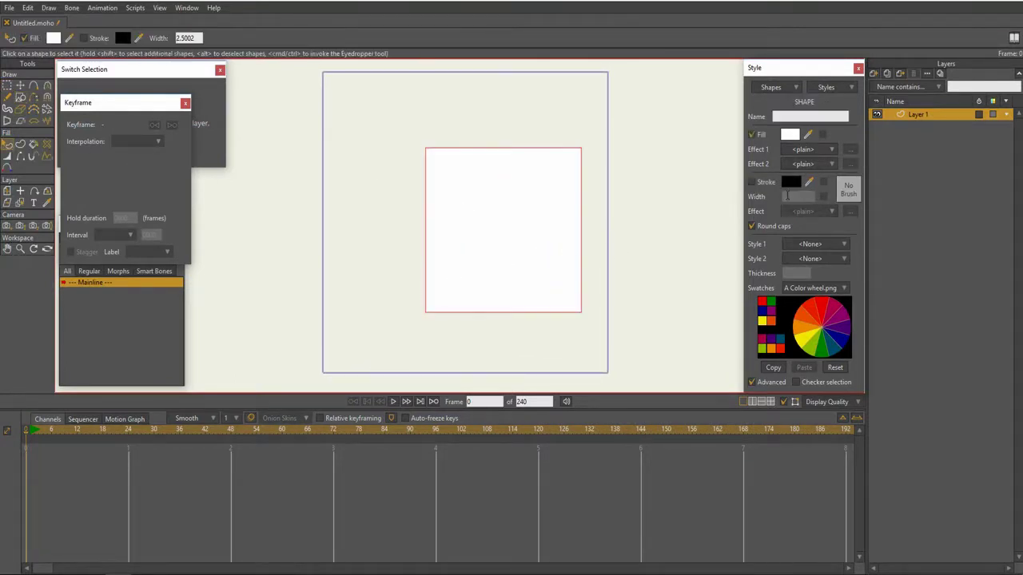
Give the square a stroke without fill and set its stroke width to 10.
click(751, 183)
click(751, 134)
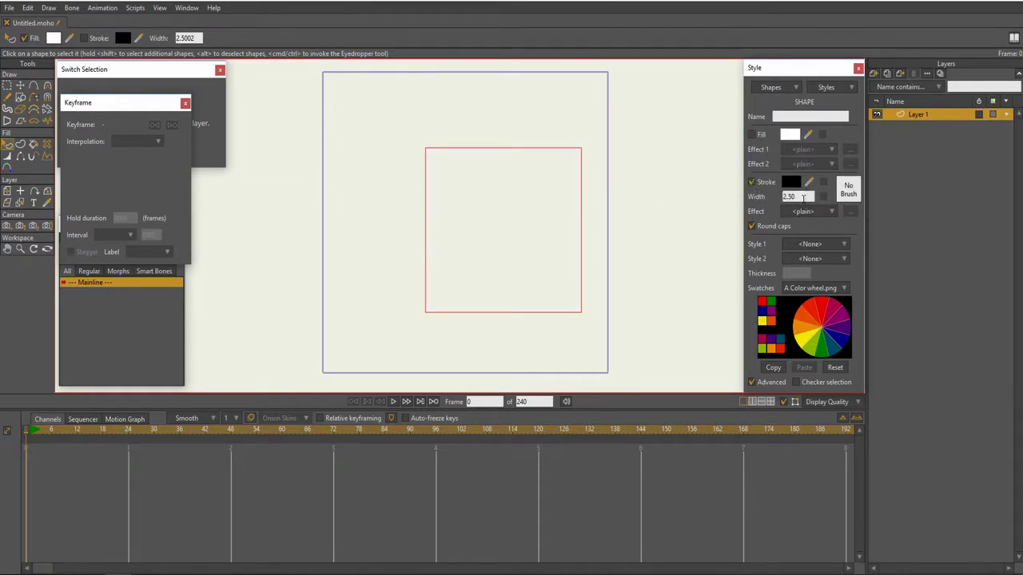
double_click(803, 196)
text(10)
key(Return)
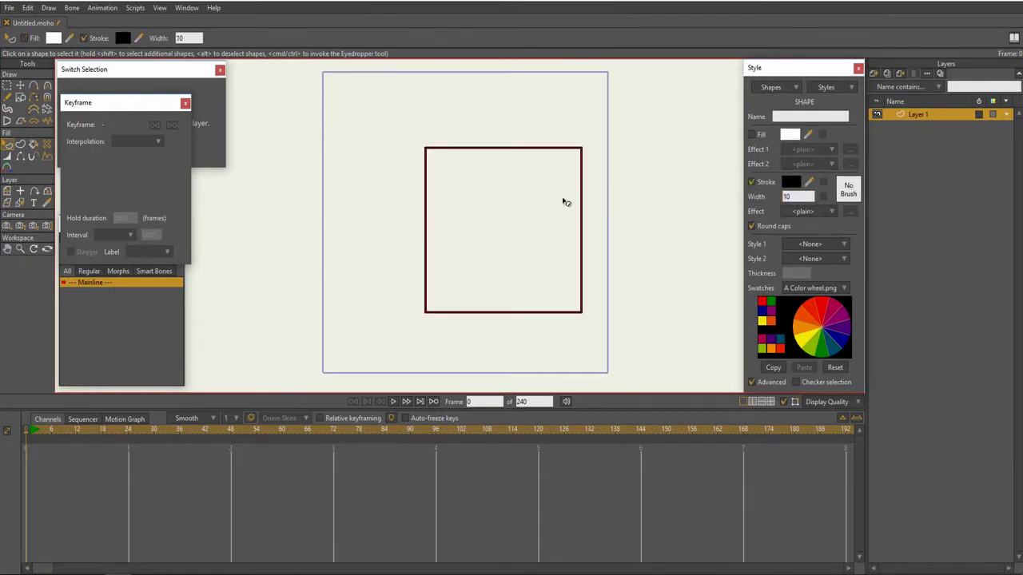
Centre the whole square on the canvas origin by setting its position to X 0, Y 0.
key(t)
key(ctrl+a)
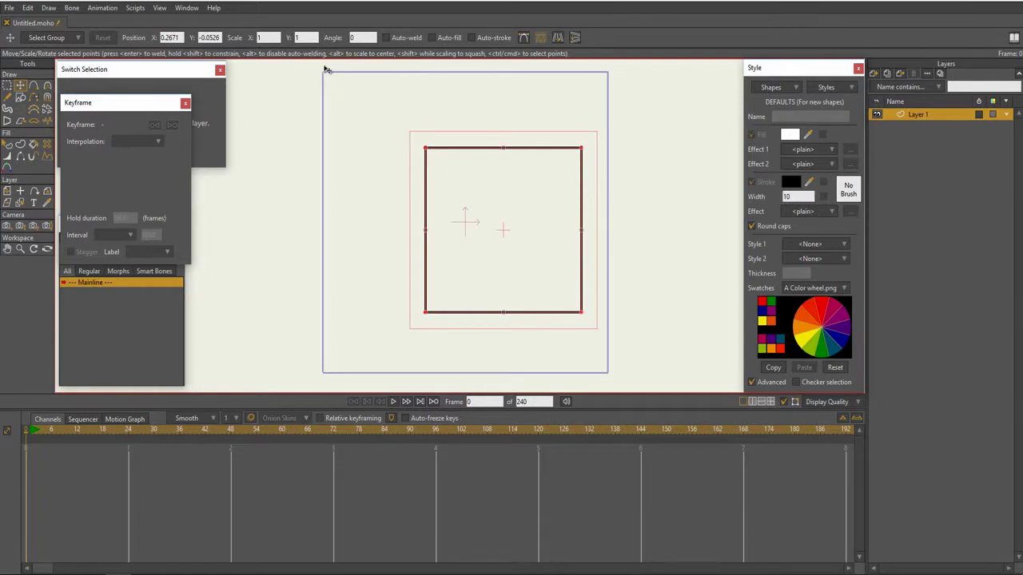
double_click(171, 38)
text(0)
key(Tab)
text(0)
key(Return)
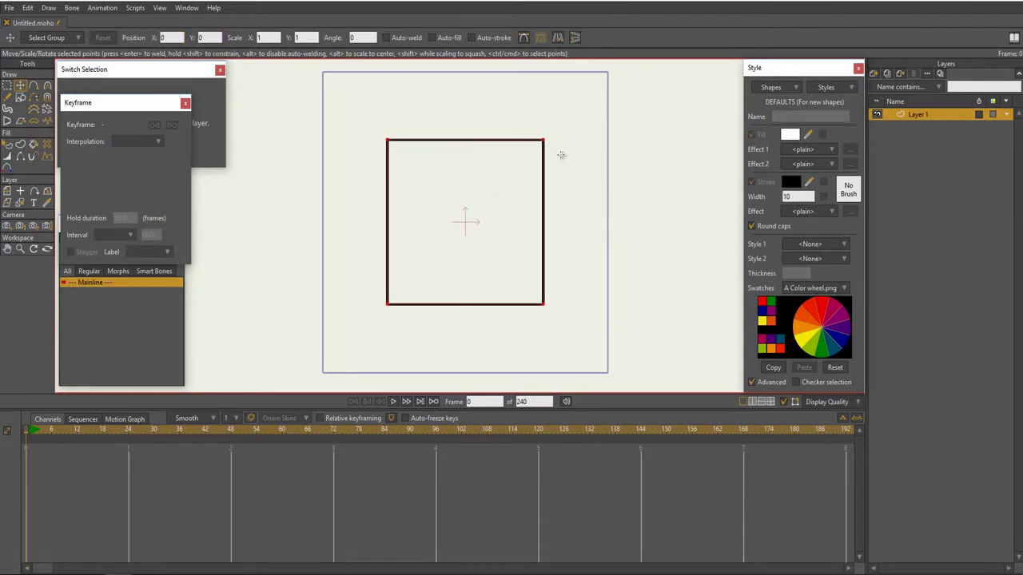
Add points that extend the square's vertical edges from all four corners beyond the top and bottom of the project frame.
key(a)
scroll(498, 201, down, 1)
scroll(475, 217, down, 3)
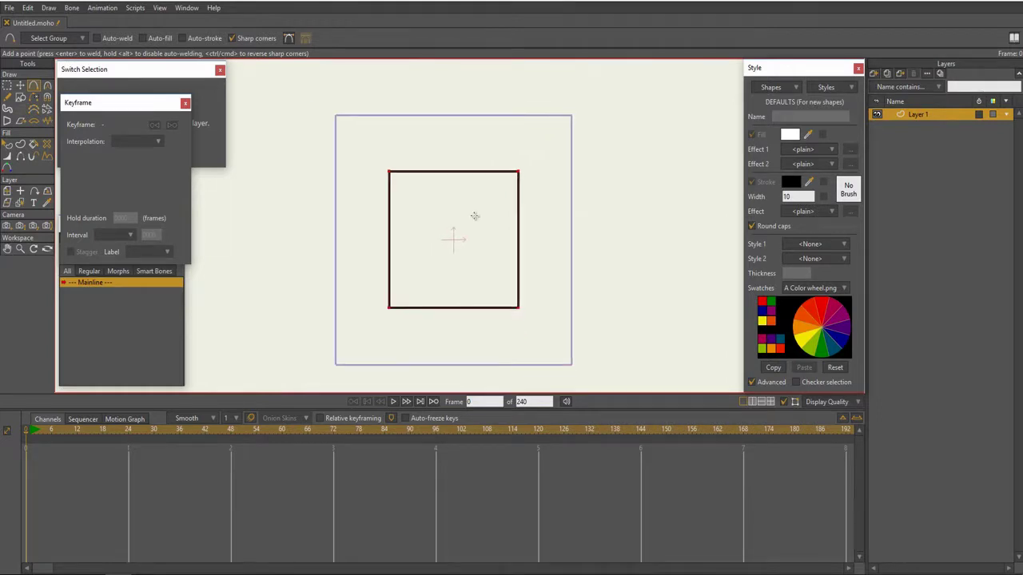
drag(527, 175, 527, 159)
drag(528, 92, 528, 80)
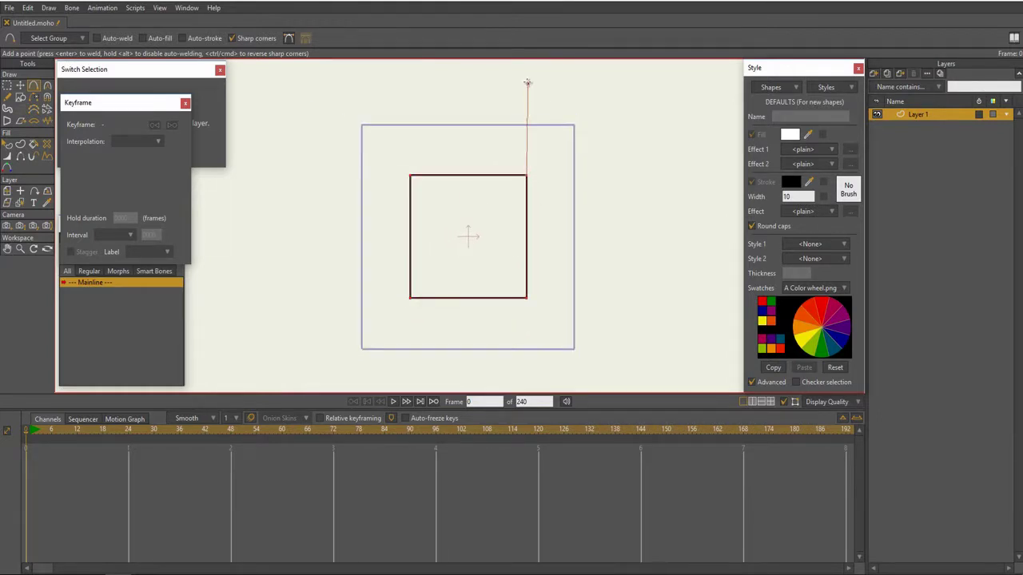
drag(527, 298, 522, 390)
scroll(469, 277, down, 1)
drag(413, 268, 412, 384)
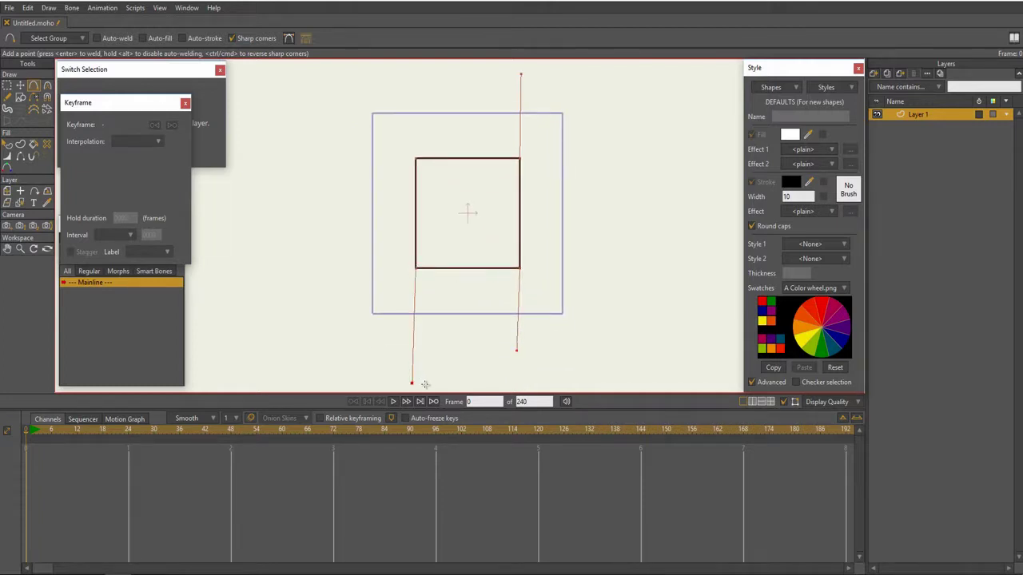
drag(413, 157, 413, 63)
Add points that extend the square's horizontal edges from all four corners far beyond both sides of the project frame.
drag(415, 160, 258, 160)
drag(413, 269, 258, 269)
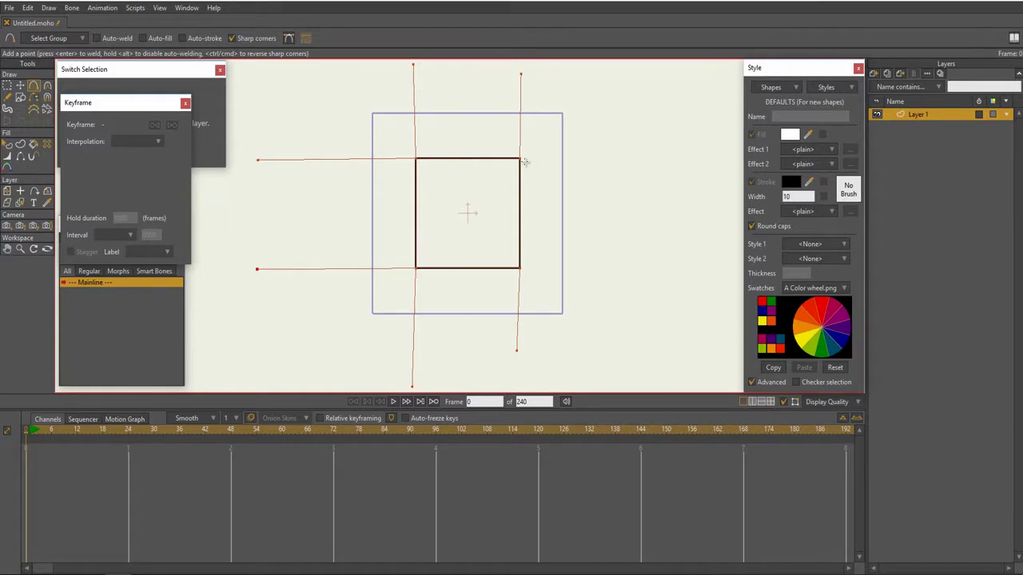
drag(521, 160, 714, 160)
drag(521, 269, 697, 272)
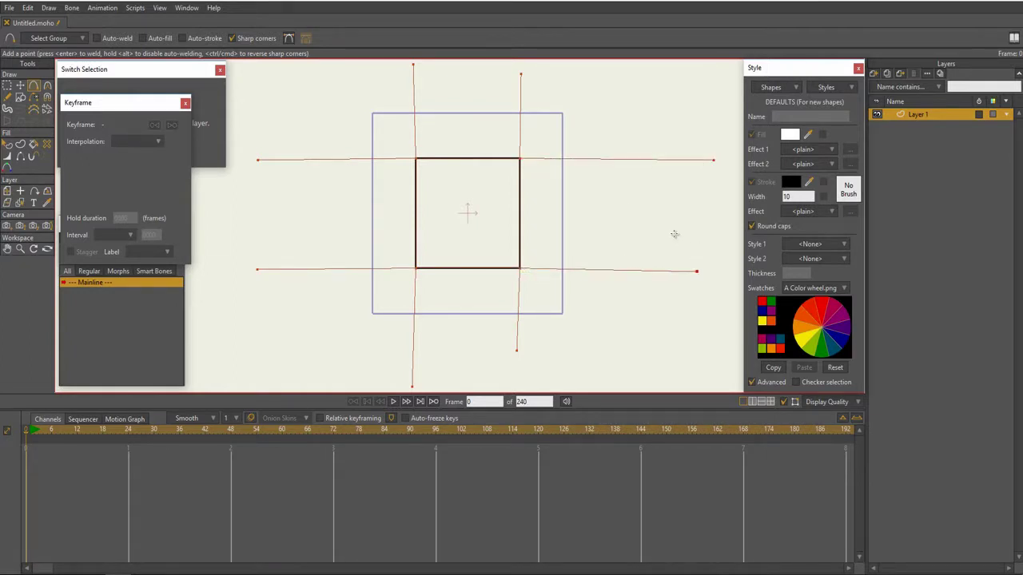
Straighten the upper and lower horizontal lines by scaling the points of each to 0 in Y.
scroll(674, 234, down, 1)
key(g)
mouse_move(711, 162)
mouse_down()
mouse_move(296, 158)
mouse_move(707, 206)
mouse_move(708, 164)
mouse_up()
key(t)
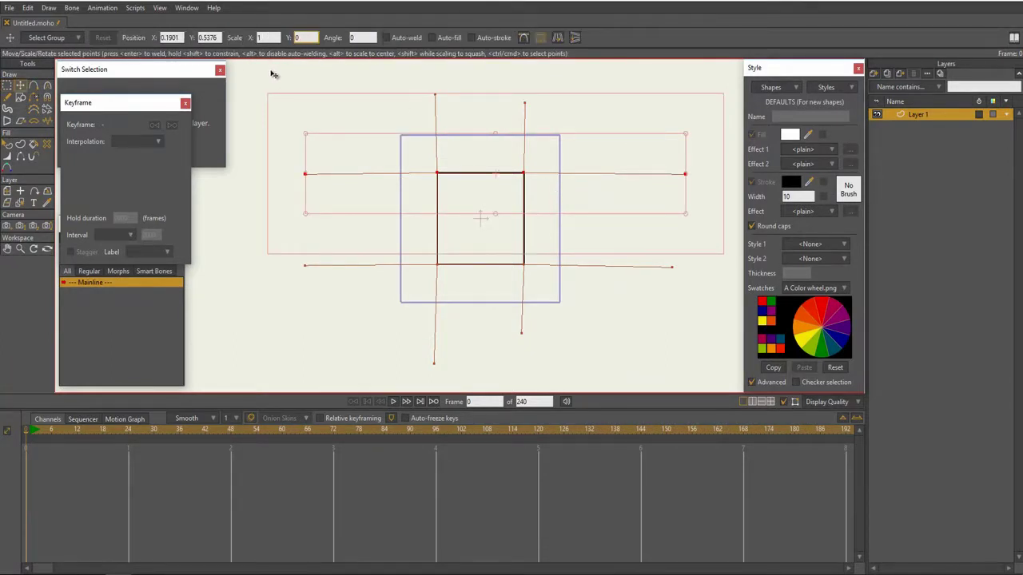
key(g)
mouse_move(679, 258)
mouse_down()
mouse_move(277, 283)
mouse_move(594, 304)
mouse_move(706, 261)
mouse_up()
key(t)
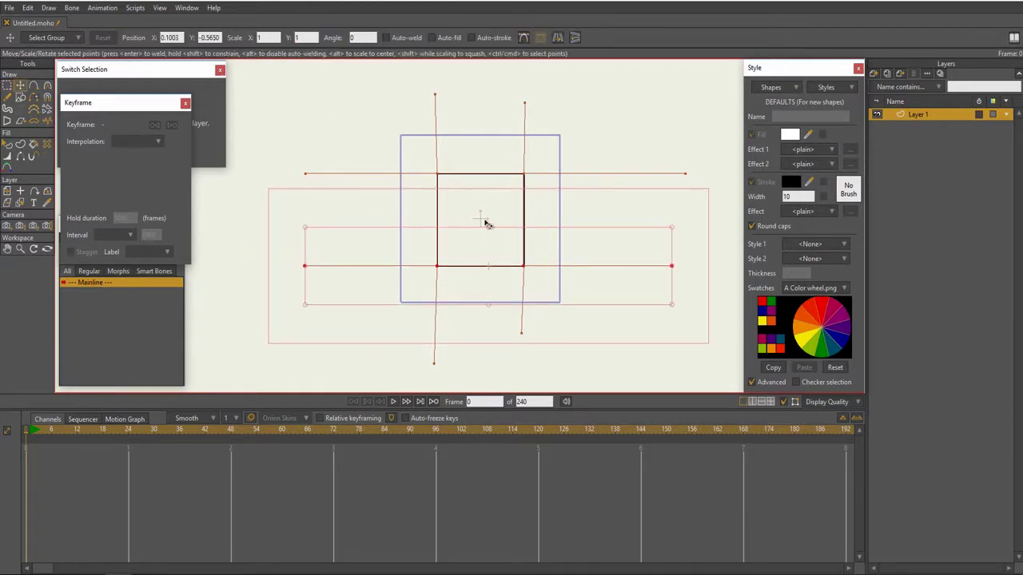
Straighten both vertical lines by flattening the points of each along the X axis.
key(g)
mouse_move(547, 279)
mouse_down()
mouse_move(525, 63)
mouse_move(547, 223)
mouse_move(540, 278)
mouse_up()
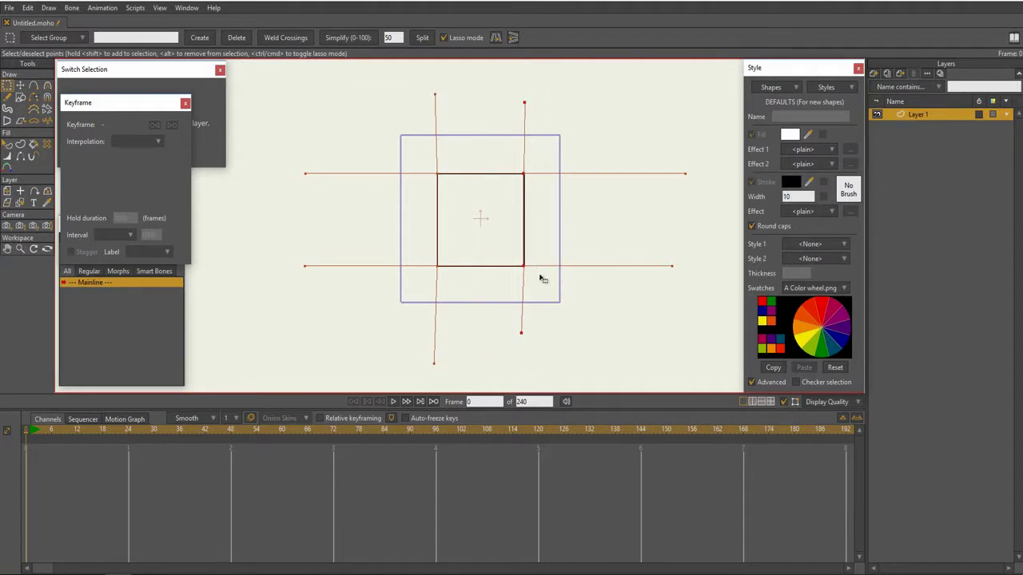
key(t)
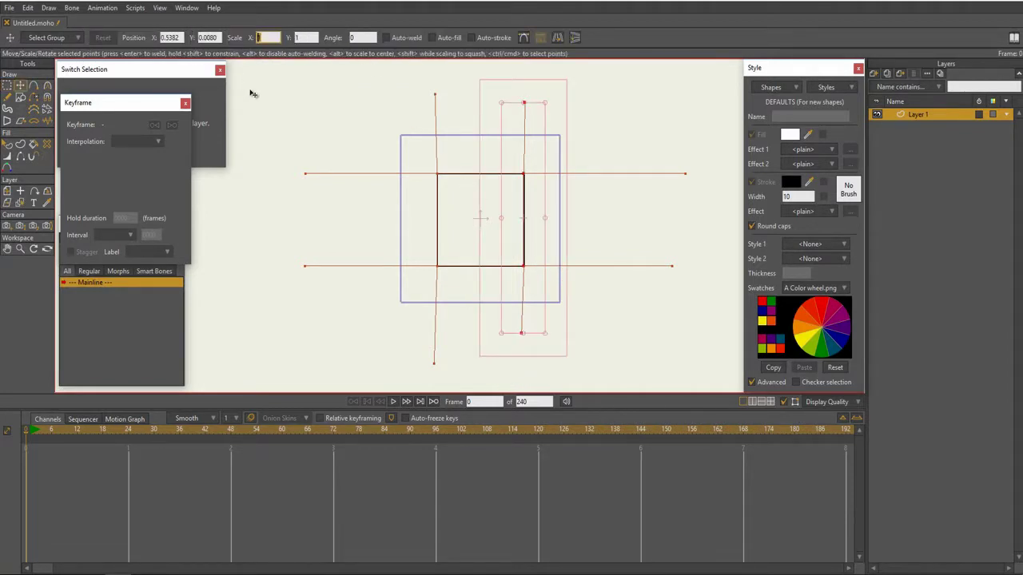
key(g)
mouse_move(471, 118)
mouse_down()
mouse_move(432, 392)
mouse_move(461, 221)
mouse_up()
key(t)
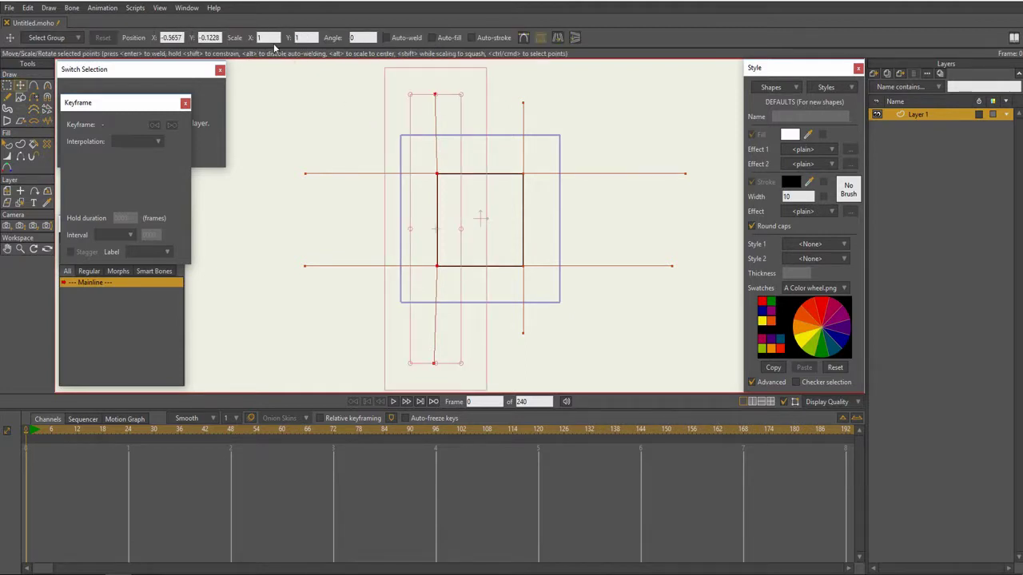
key(Return)
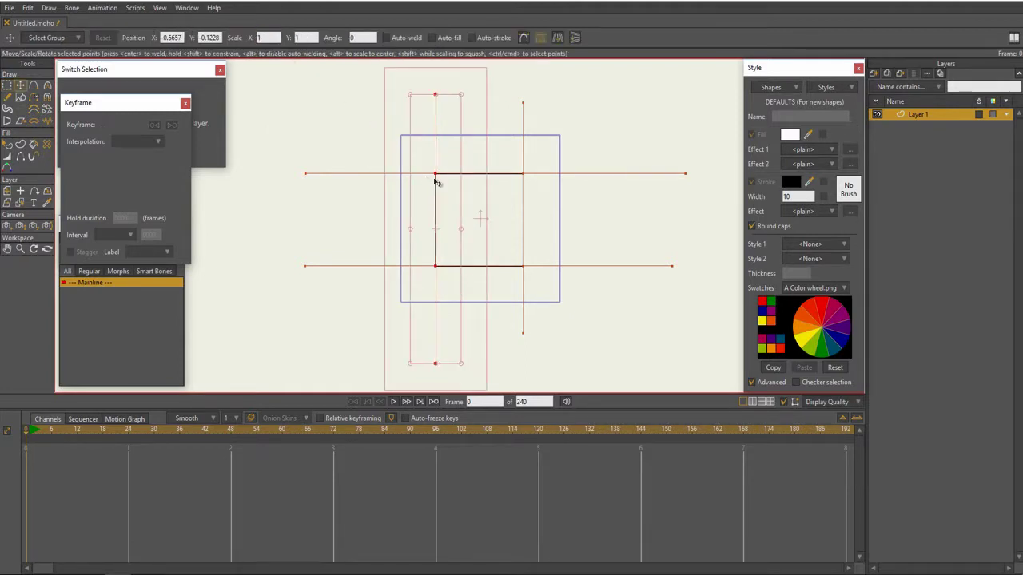
Create a new shape from all points of the crossing lines.
key(ctrl+a)
scroll(571, 189, up, 2)
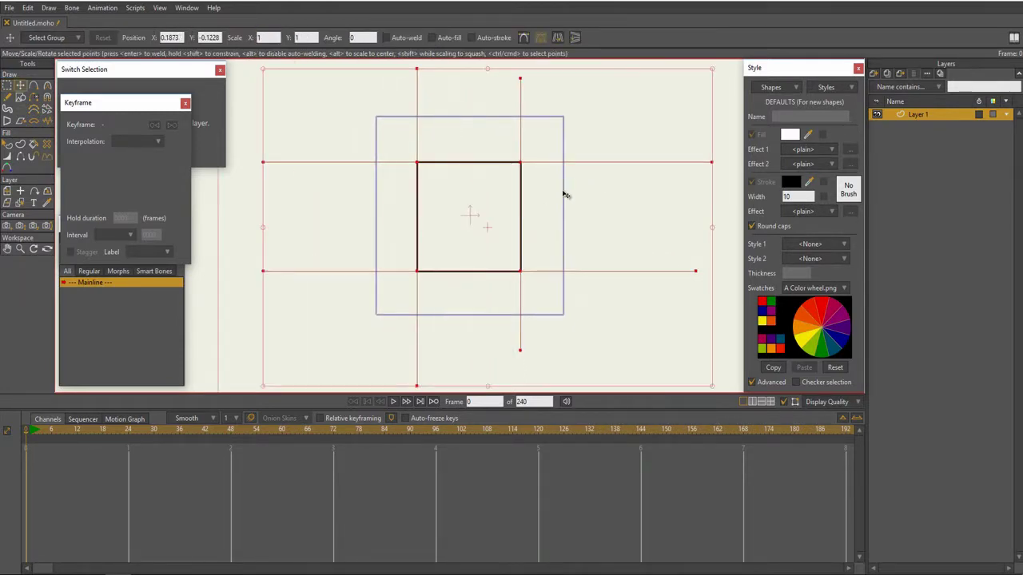
key(u)
click(131, 38)
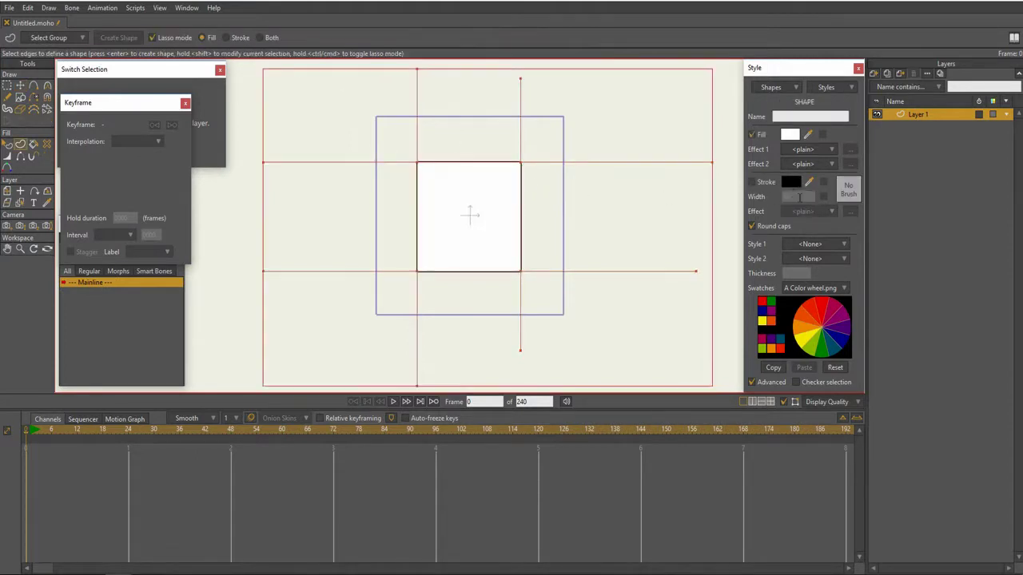
Turn the new shape's stroke on and its fill off, and set the stroke width to 12.
click(752, 182)
click(751, 135)
click(796, 197)
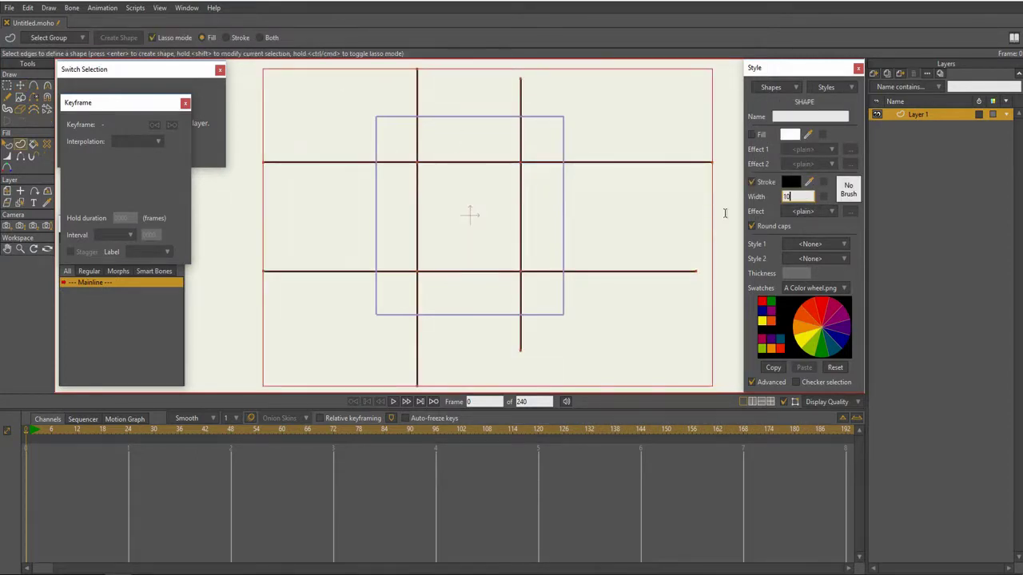
text(12)
key(Return)
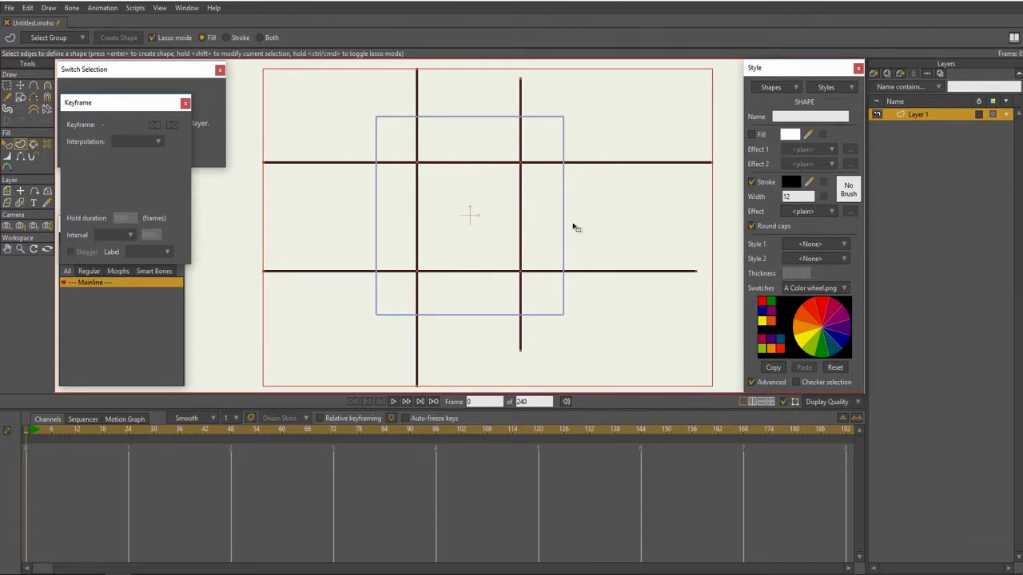
Move the upper horizontal line to Y position 0.50.
key(g)
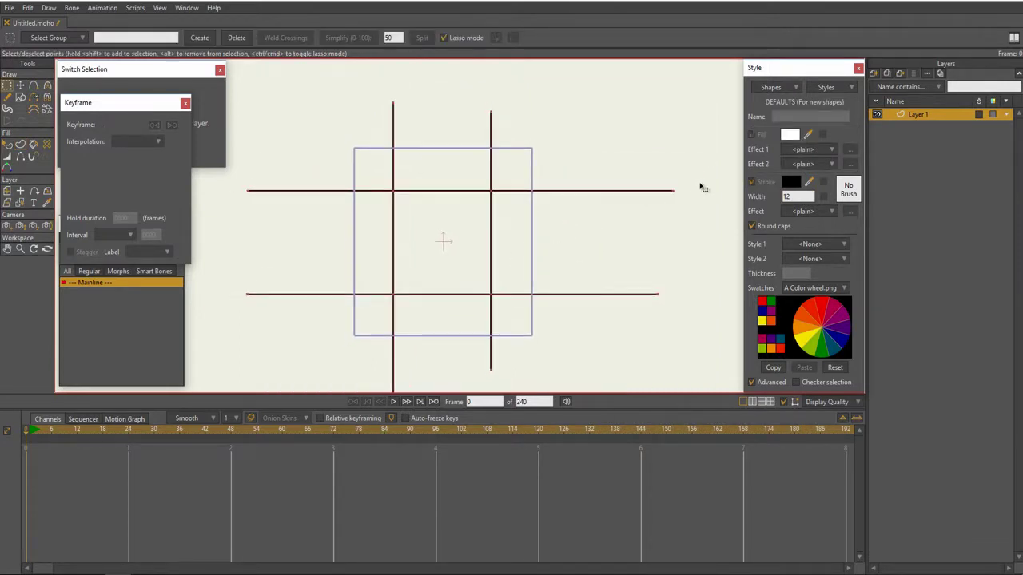
mouse_move(700, 185)
mouse_down()
mouse_move(274, 170)
mouse_move(245, 213)
mouse_move(636, 246)
mouse_move(733, 214)
mouse_move(663, 163)
mouse_up()
key(t)
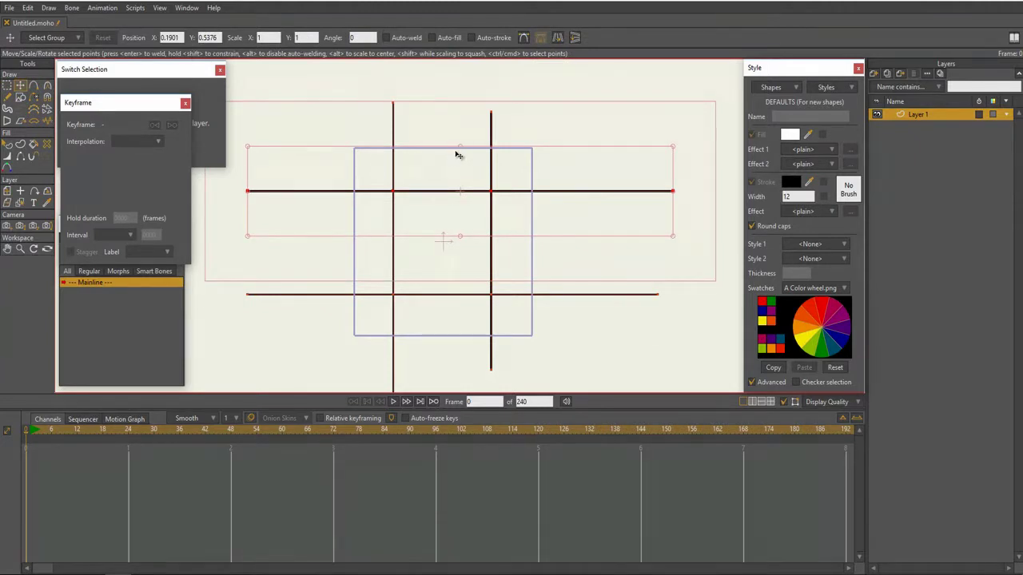
click(221, 37)
key(Return)
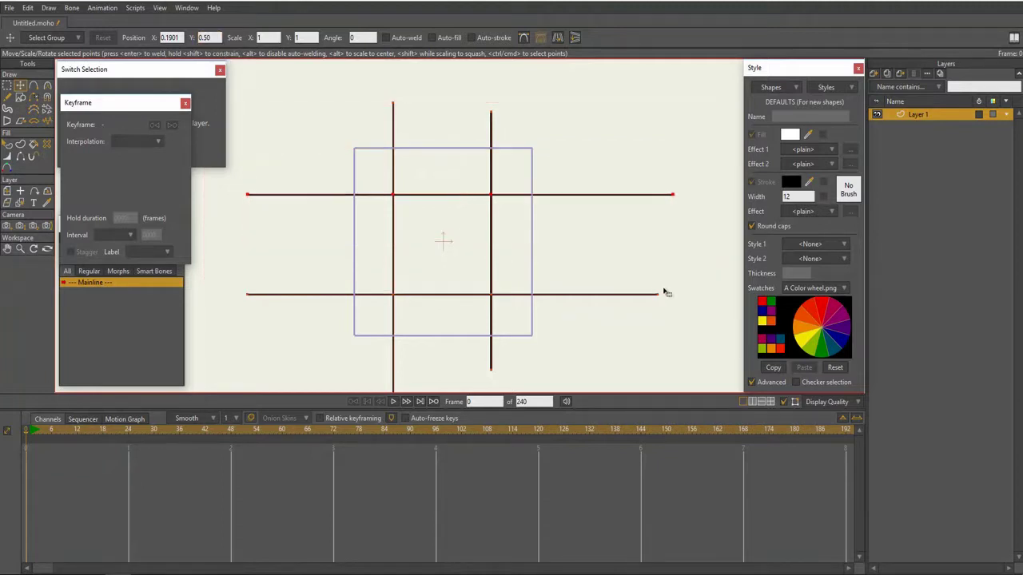
Move the lower horizontal line to Y position -0.5.
key(g)
mouse_move(671, 290)
mouse_down()
mouse_move(409, 235)
mouse_move(250, 250)
mouse_move(324, 336)
mouse_move(675, 283)
mouse_up()
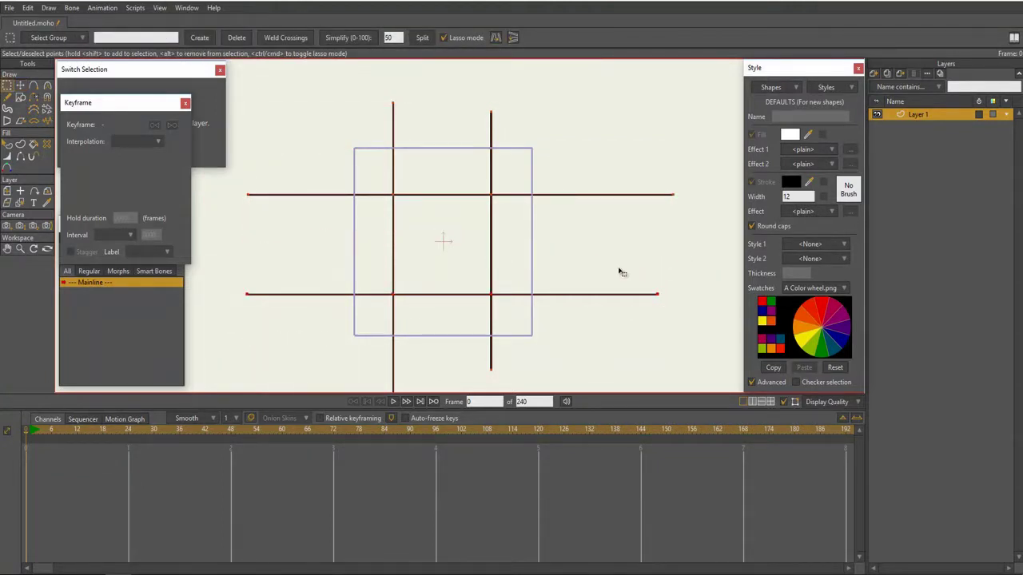
text(t)
text(-0.56)
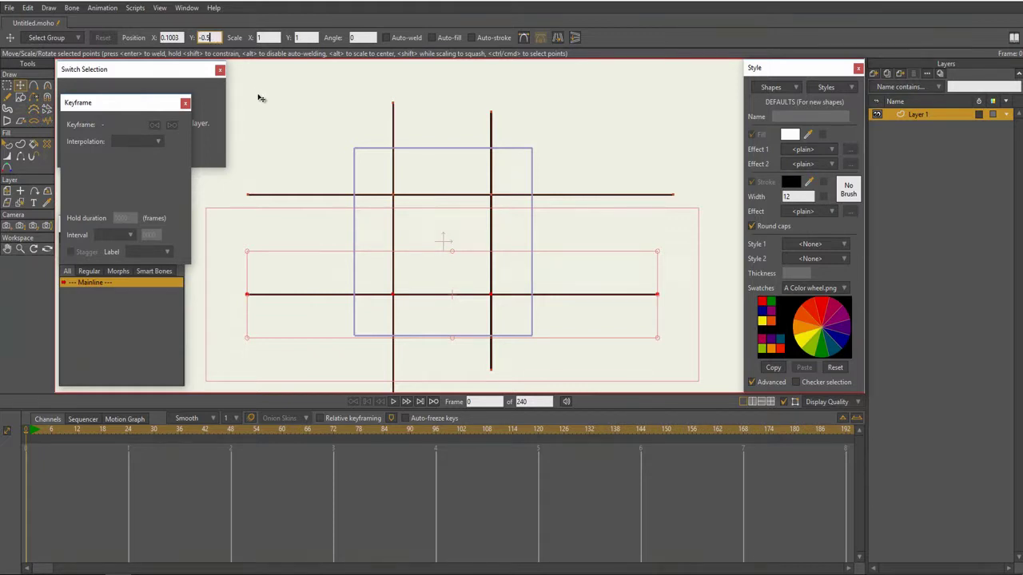
key(Return)
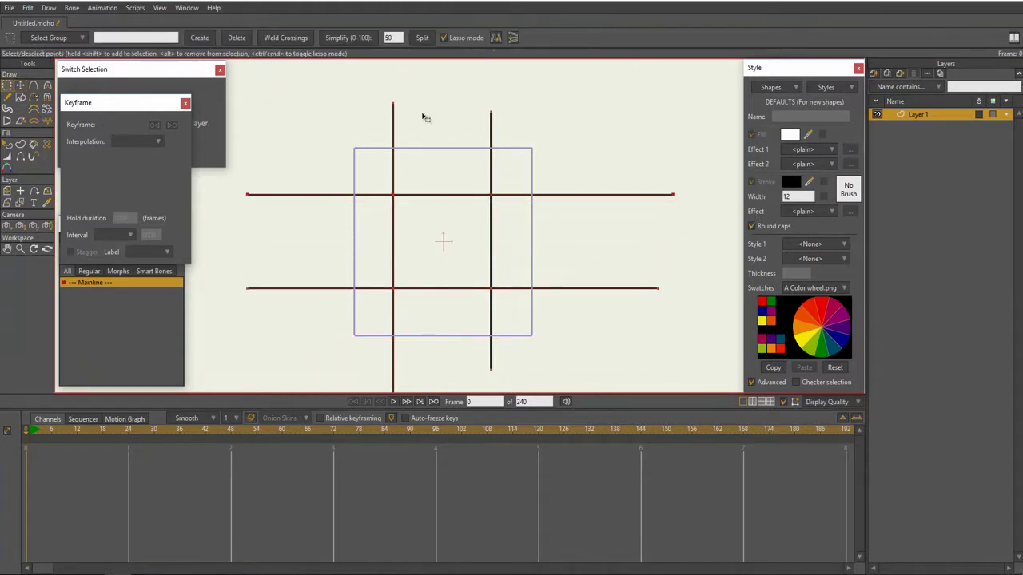
Move the right vertical line to X position 0.50.
key(g)
mouse_move(524, 91)
mouse_down()
mouse_move(479, 96)
mouse_move(513, 392)
mouse_move(505, 89)
mouse_up()
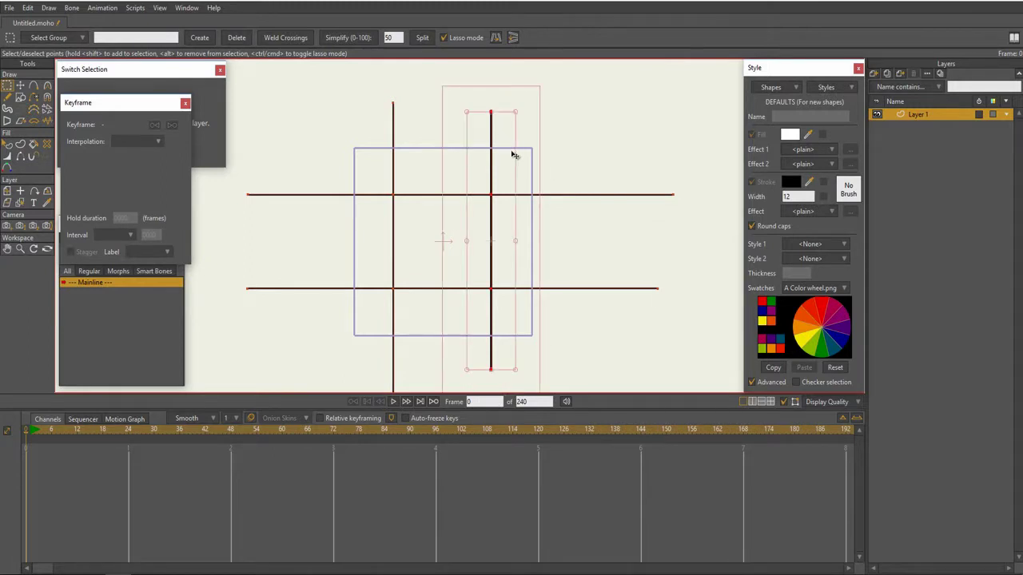
key(t)
click(182, 38)
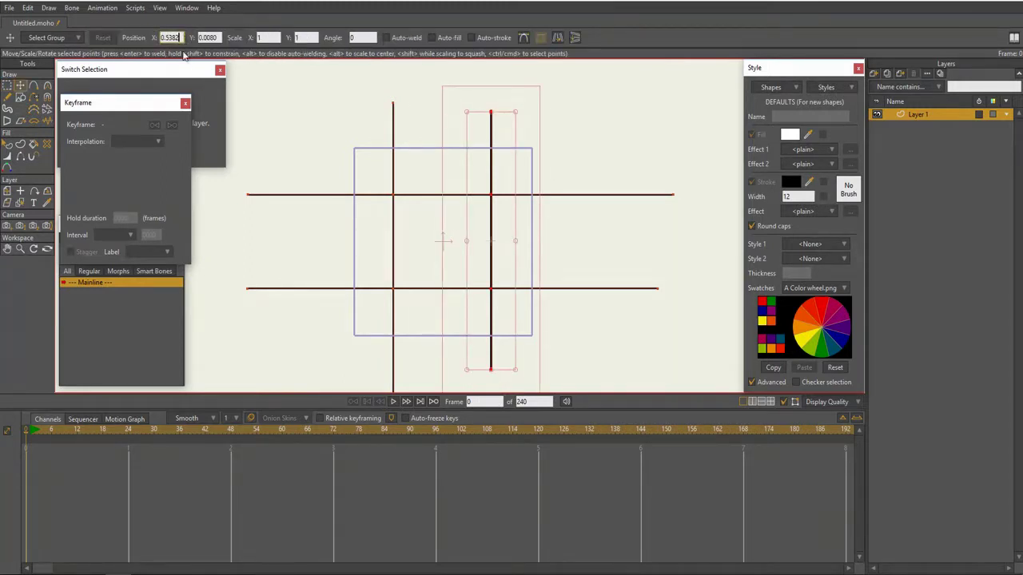
key(BackSpace)
key(BackSpace)
key(BackSpace)
key(Return)
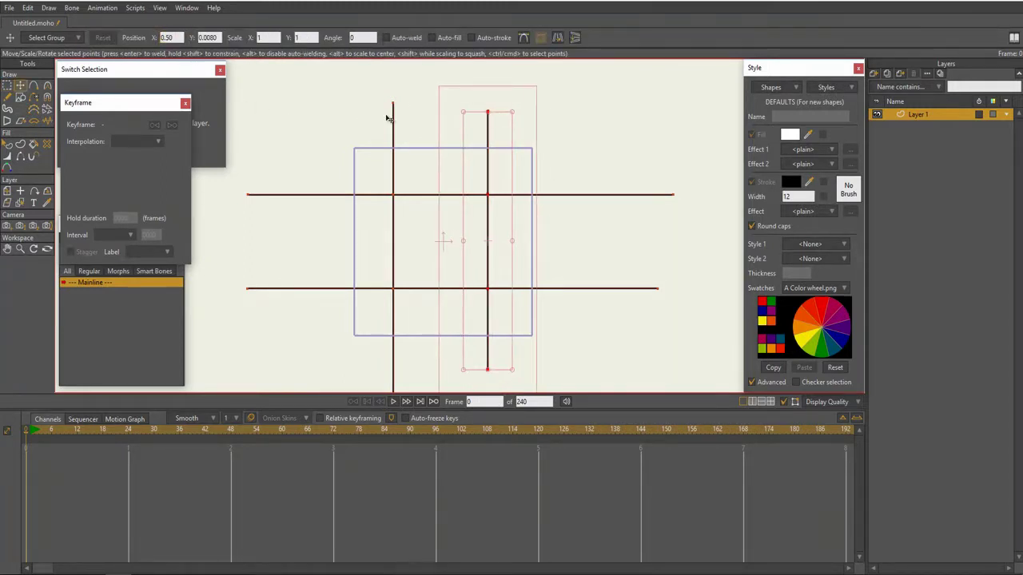
Move the left vertical line to X position -0.50.
key(g)
mouse_move(429, 103)
mouse_down()
mouse_move(385, 81)
mouse_move(350, 387)
mouse_move(400, 431)
mouse_move(422, 156)
mouse_move(467, 197)
mouse_move(422, 235)
mouse_up()
scroll(422, 235, down, 1)
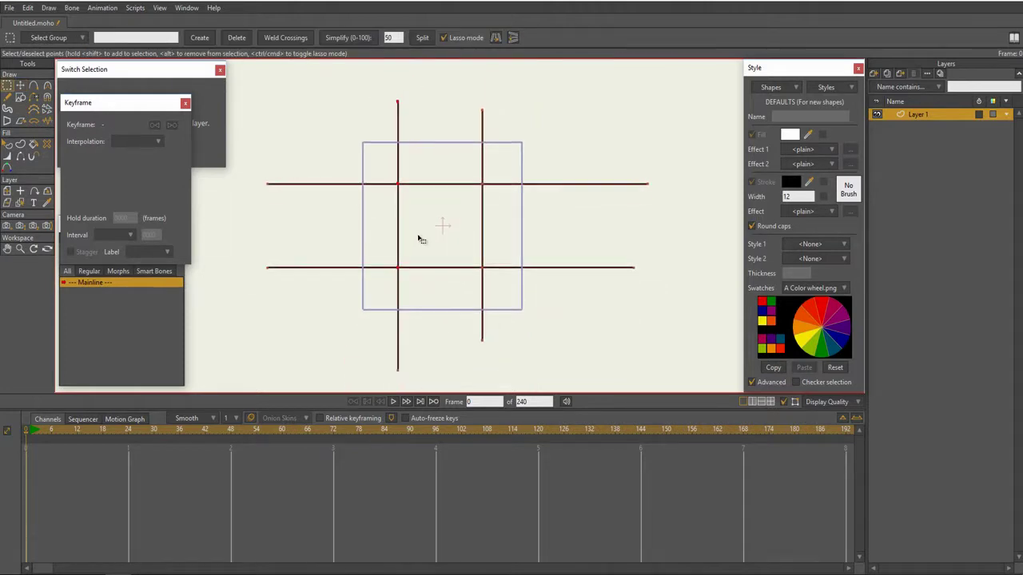
mouse_move(445, 366)
mouse_down()
mouse_move(391, 398)
mouse_move(388, 80)
mouse_move(424, 296)
mouse_up()
key(t)
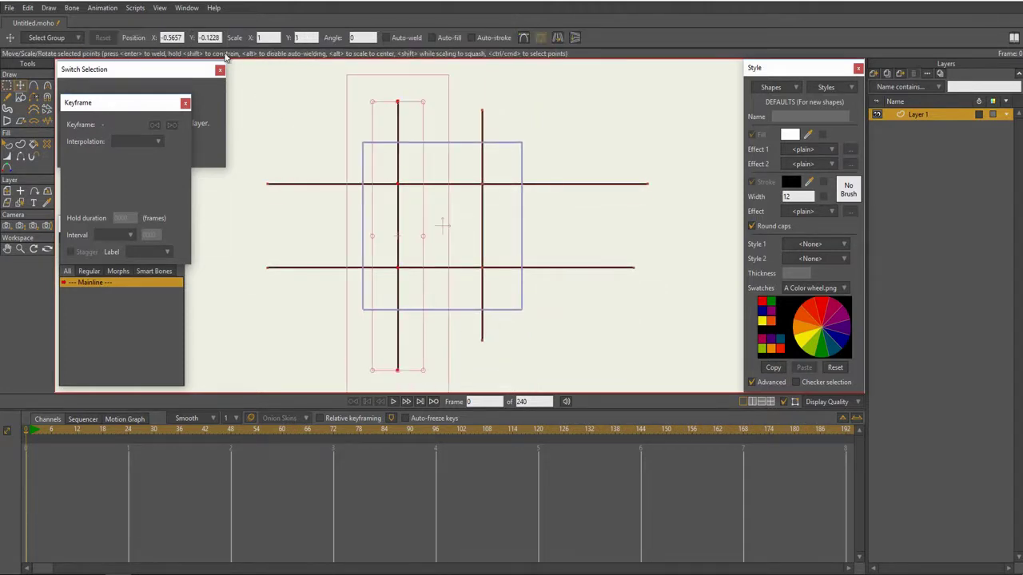
click(183, 37)
key(BackSpace)
key(BackSpace)
key(BackSpace)
text(0)
key(Return)
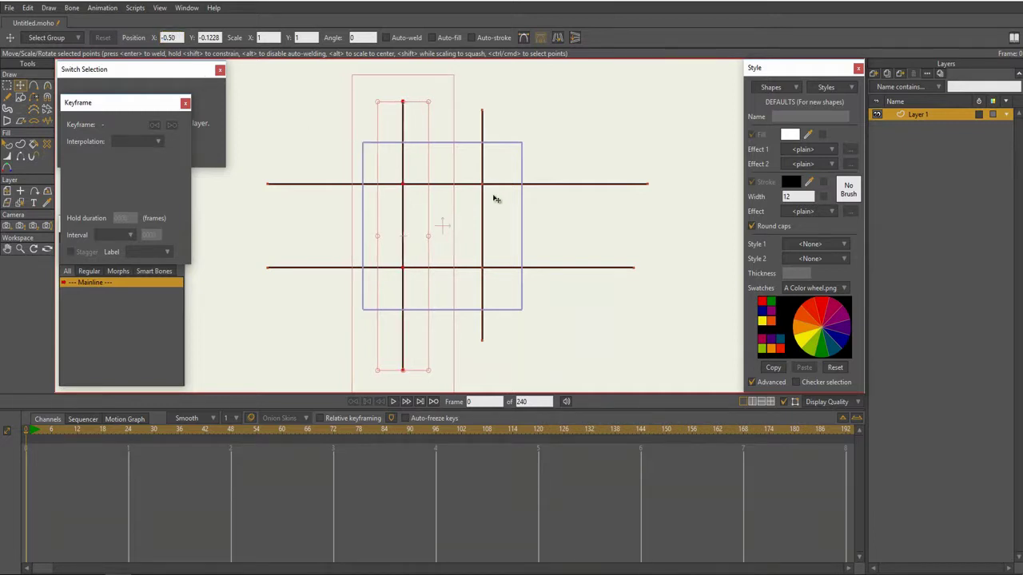
Render the grid frame and save the image to the Desktop as a PNG named Grid.
key(g)
scroll(559, 201, up, 4)
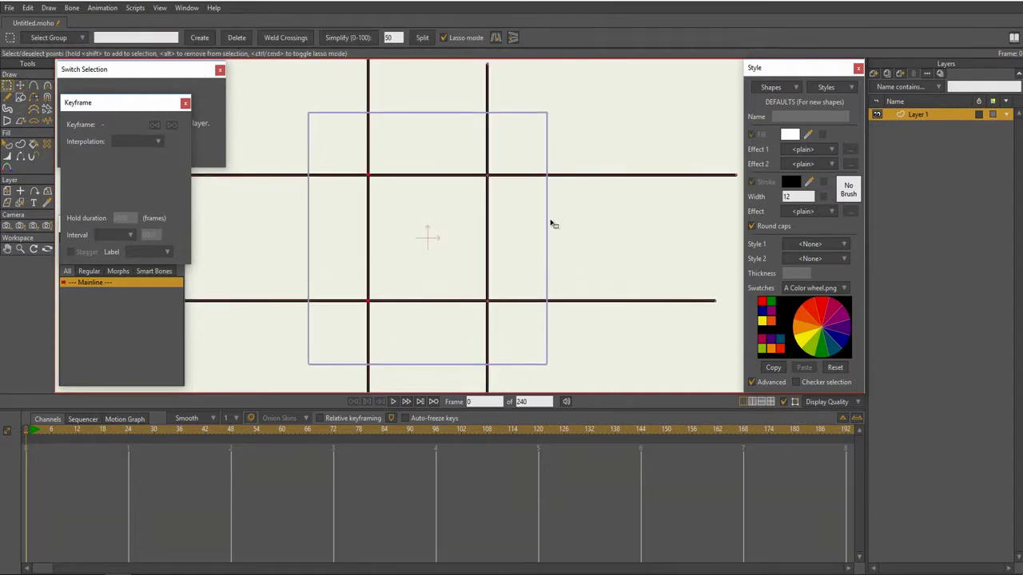
scroll(575, 255, up, 1)
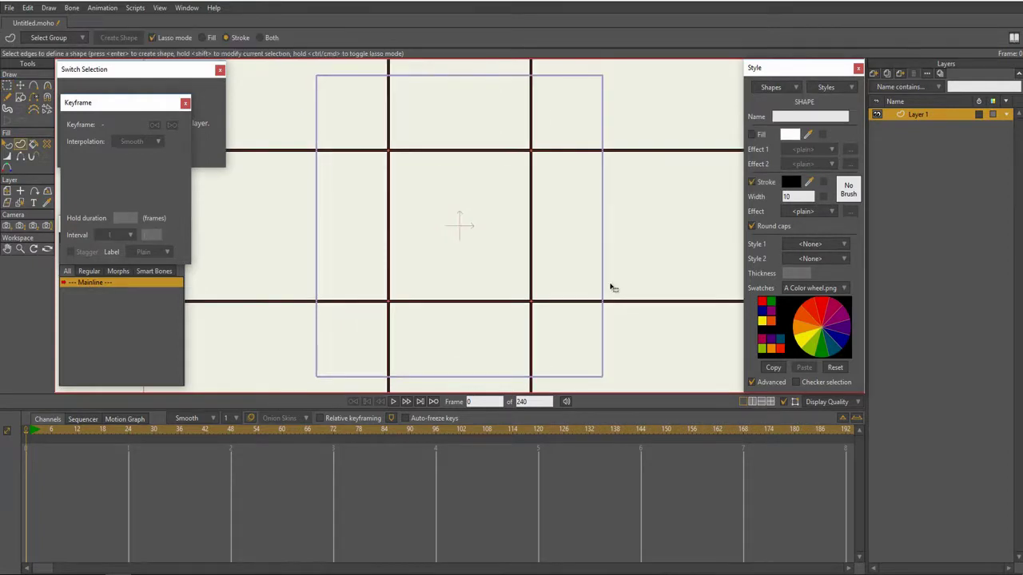
key(ctrl+r)
drag(308, 2, 573, 31)
click(325, 559)
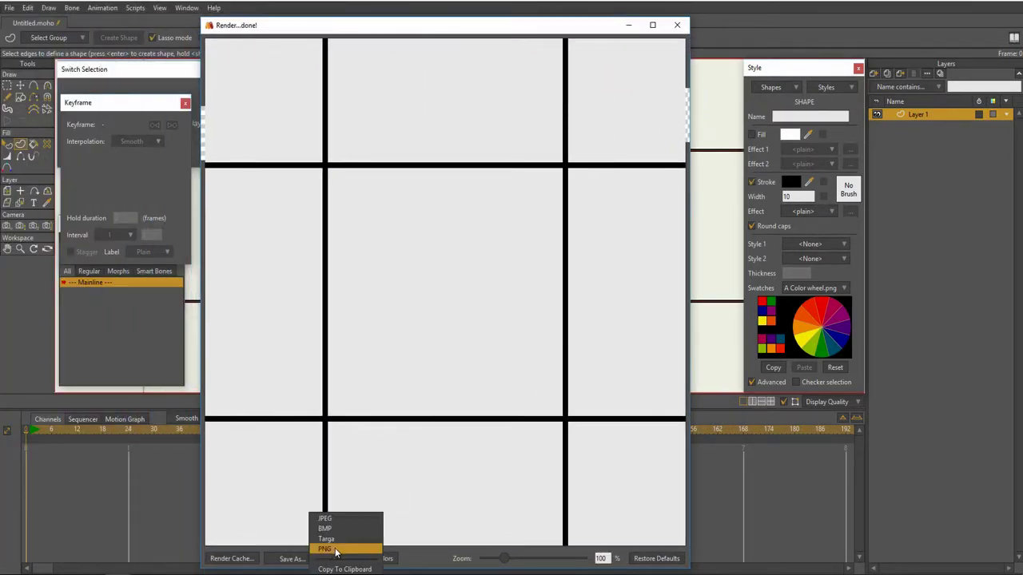
click(349, 530)
text(Gr)
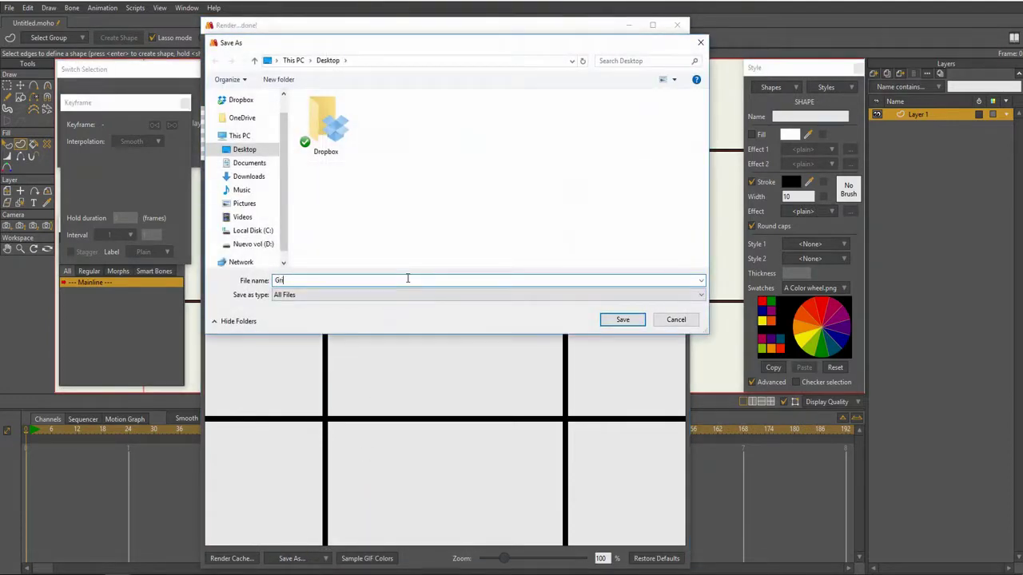
text(id)
key(Return)
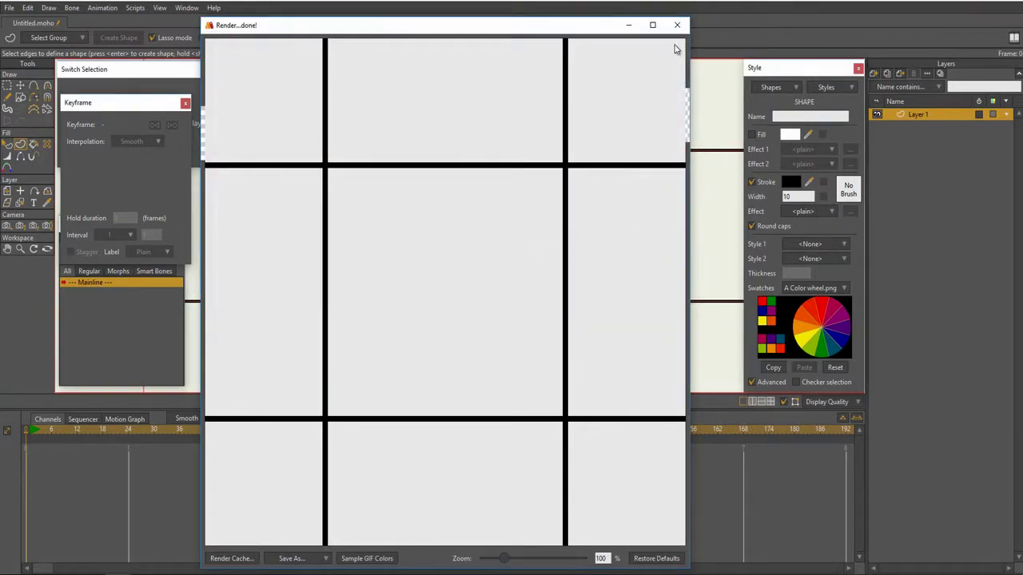
click(677, 25)
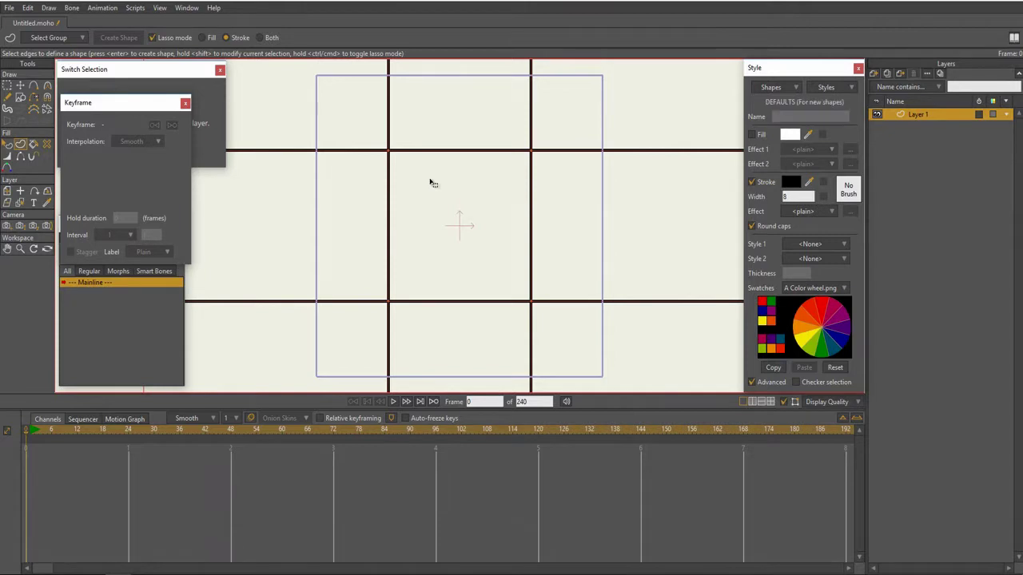
Create a new project and draw a white filled rectangle without a stroke, slightly smaller than the frame.
key(ctrl+n)
click(26, 98)
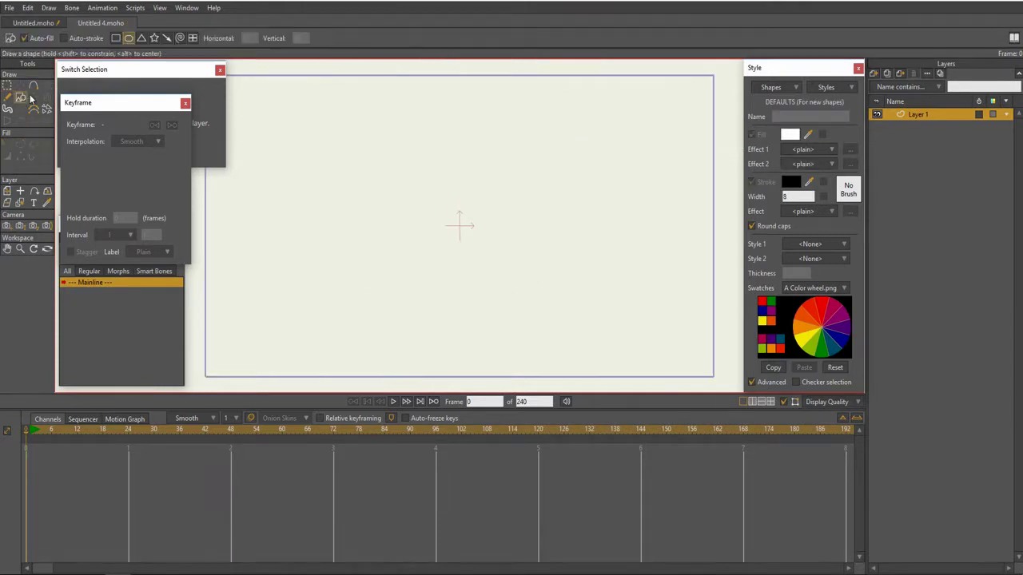
click(118, 37)
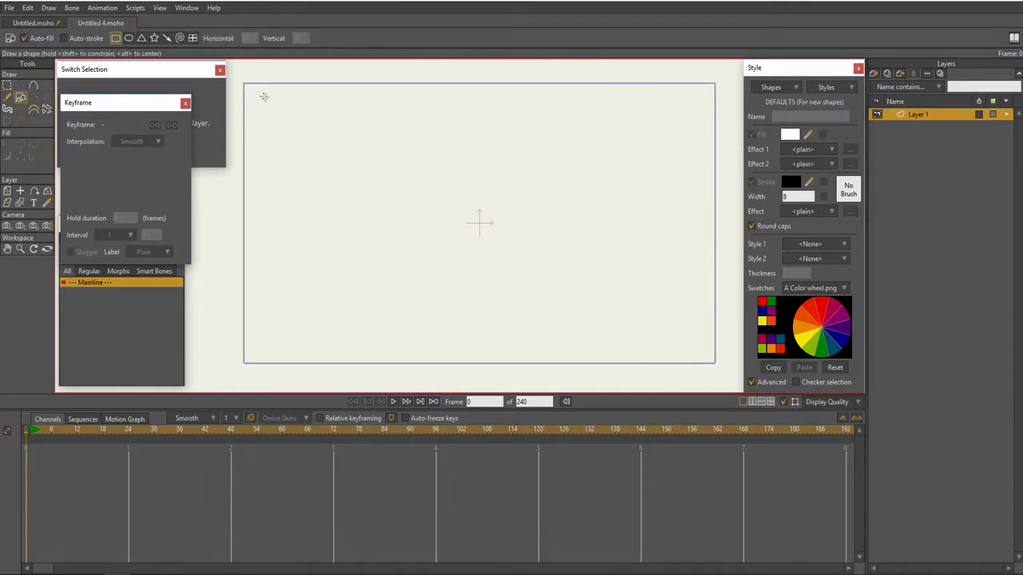
mouse_move(256, 93)
mouse_down()
mouse_move(296, 130)
mouse_move(564, 265)
mouse_move(702, 353)
mouse_up()
key(q)
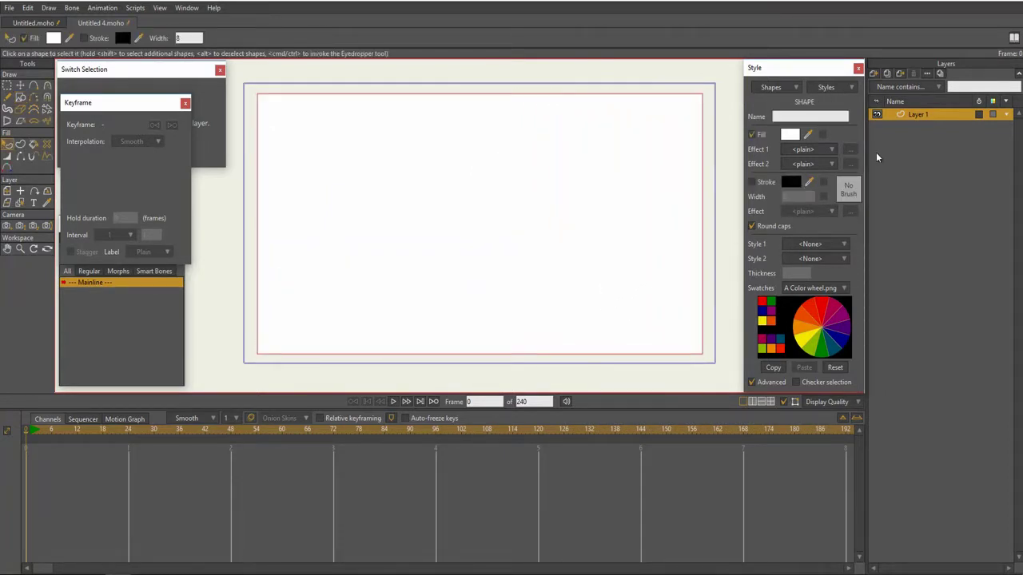
Apply an Image Texture fill effect to the rectangle using Grid.png from the Desktop in Tile mode.
click(802, 149)
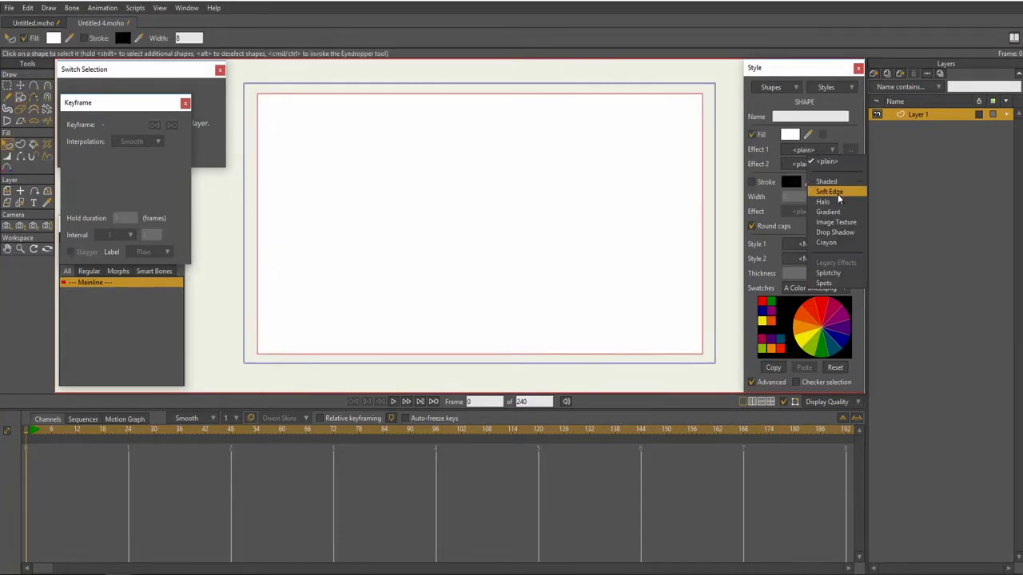
click(843, 224)
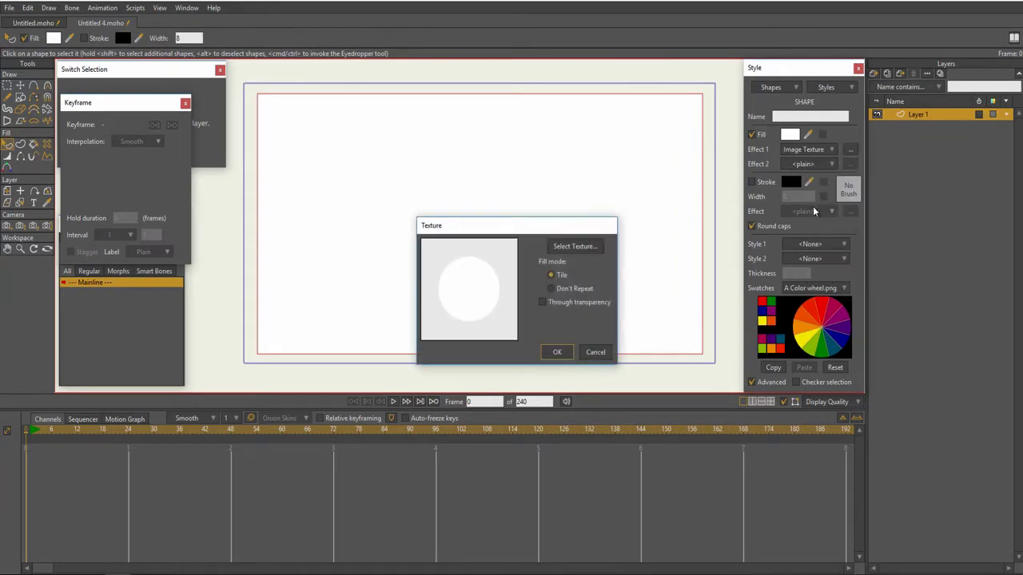
click(587, 248)
click(600, 324)
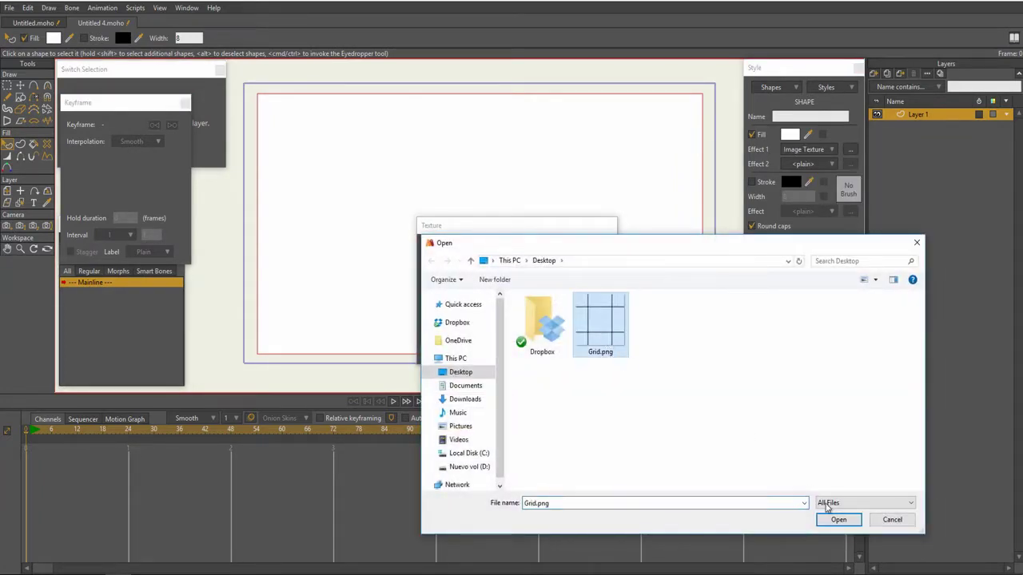
click(838, 521)
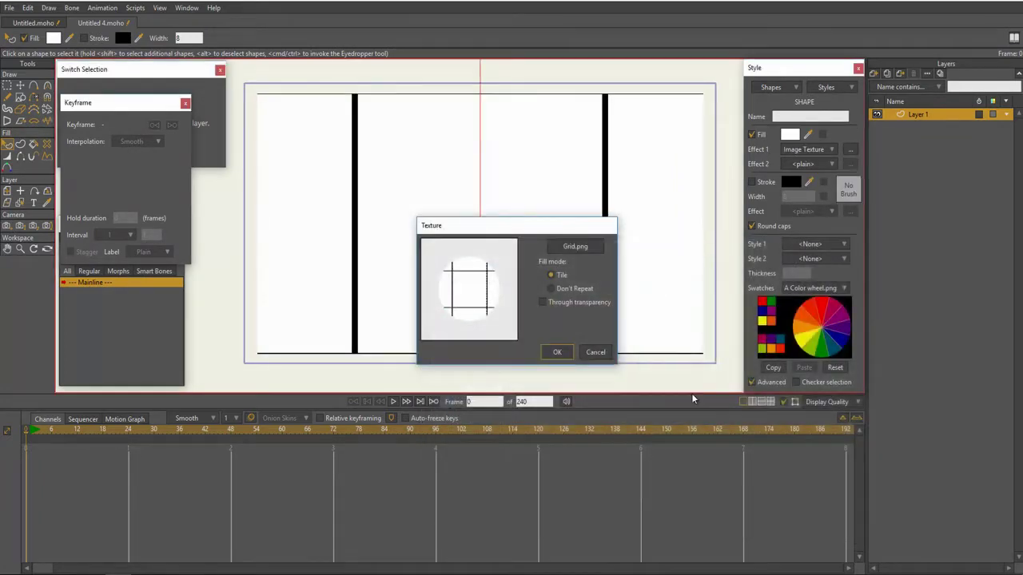
click(558, 352)
Shorten the texture's scale handle until many small grid tiles fill the rectangle, and check the result in a render.
scroll(475, 309, down, 5)
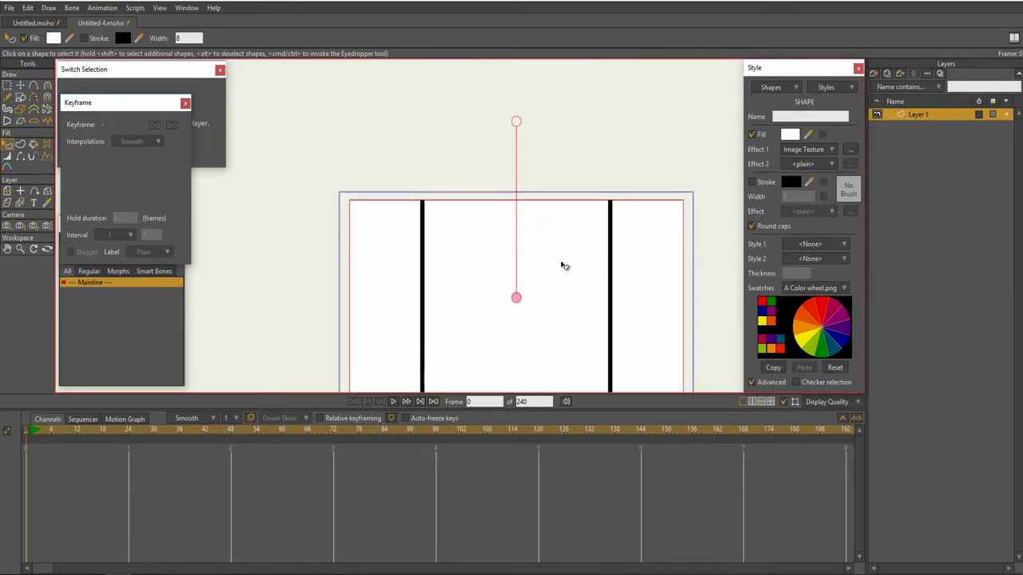
drag(537, 158, 539, 285)
scroll(603, 281, up, 3)
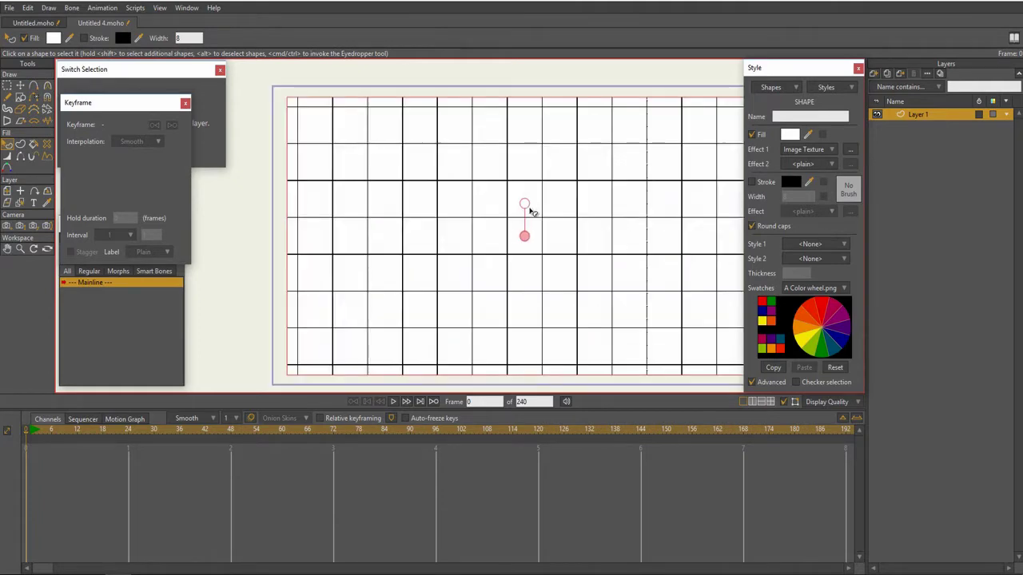
drag(525, 205, 527, 221)
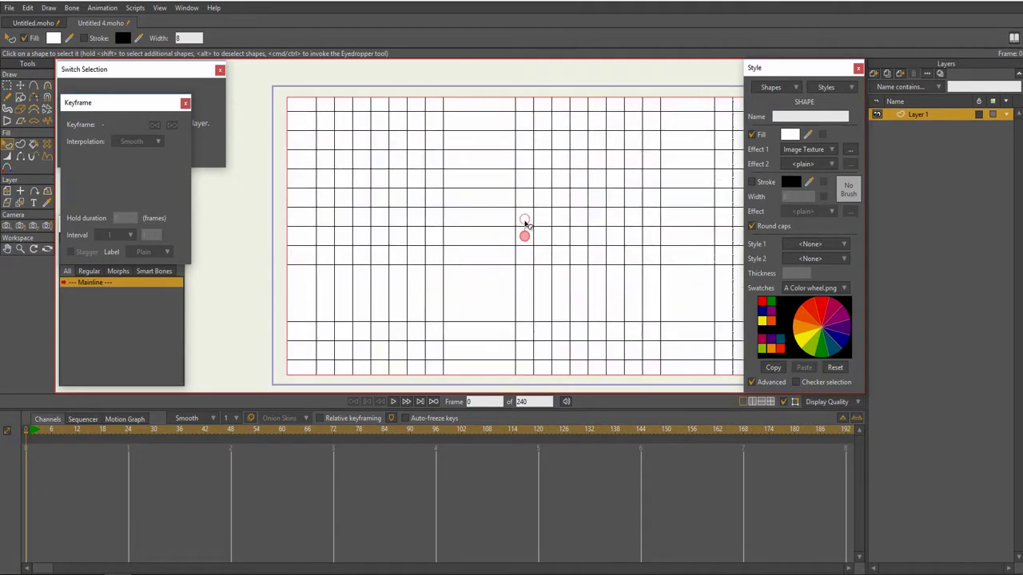
key(ctrl+r)
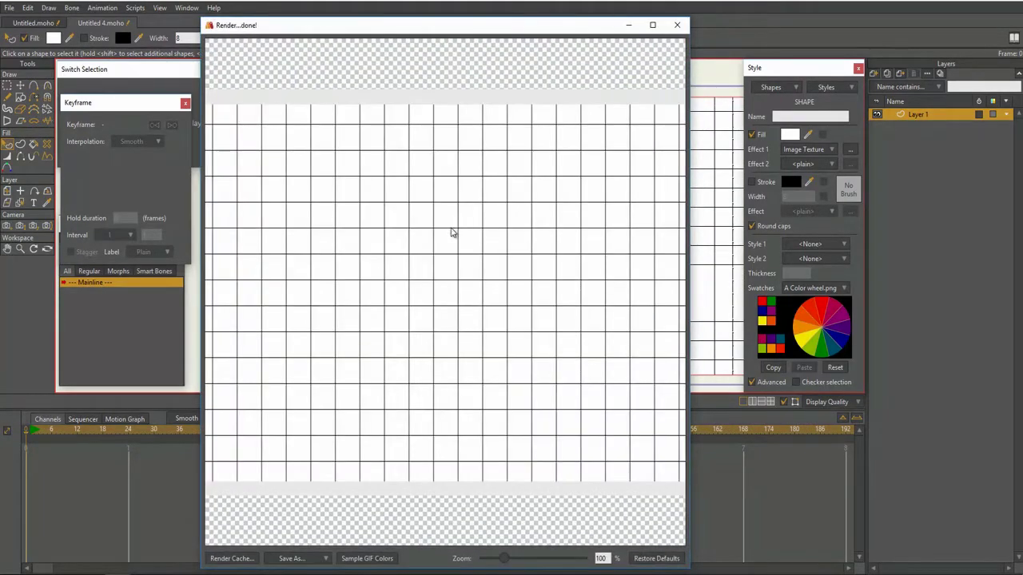
click(677, 25)
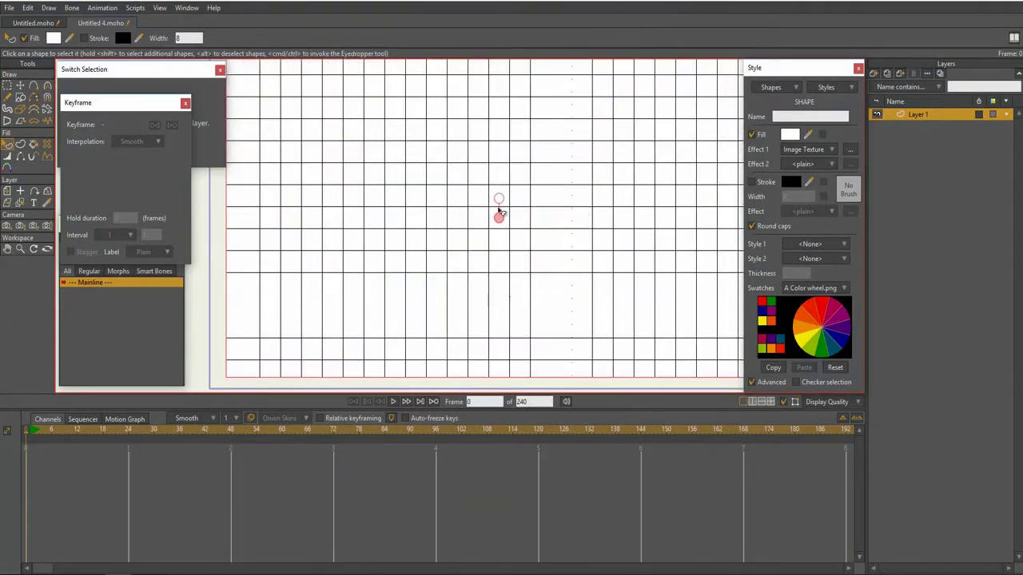
Shrink the grid texture further to about half its size and check the denser grid in a render.
drag(500, 200, 501, 211)
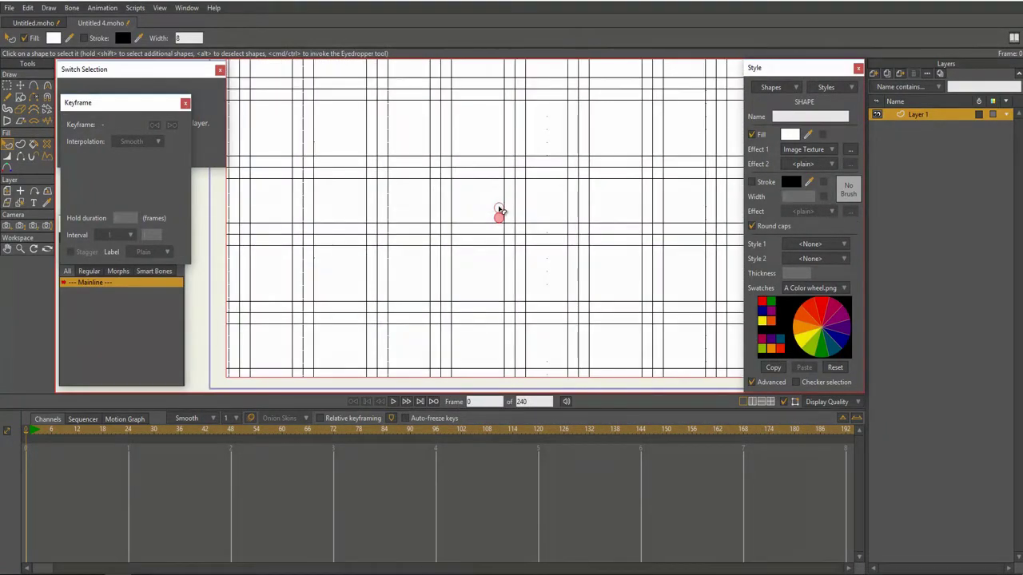
key(ctrl+r)
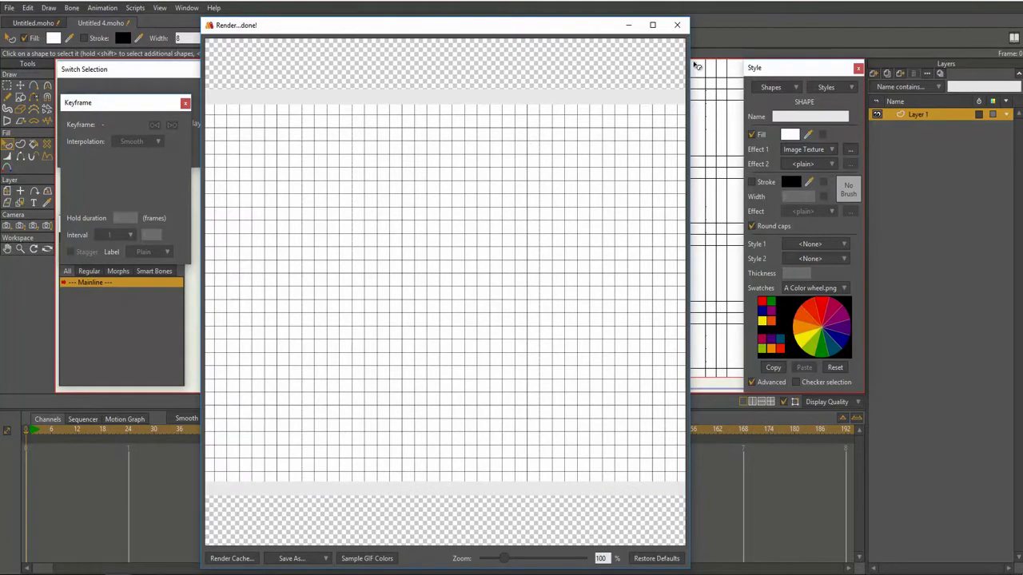
click(676, 25)
Lower the alpha of the rectangle's white fill colour to make it semi-transparent, and render the frame.
click(791, 135)
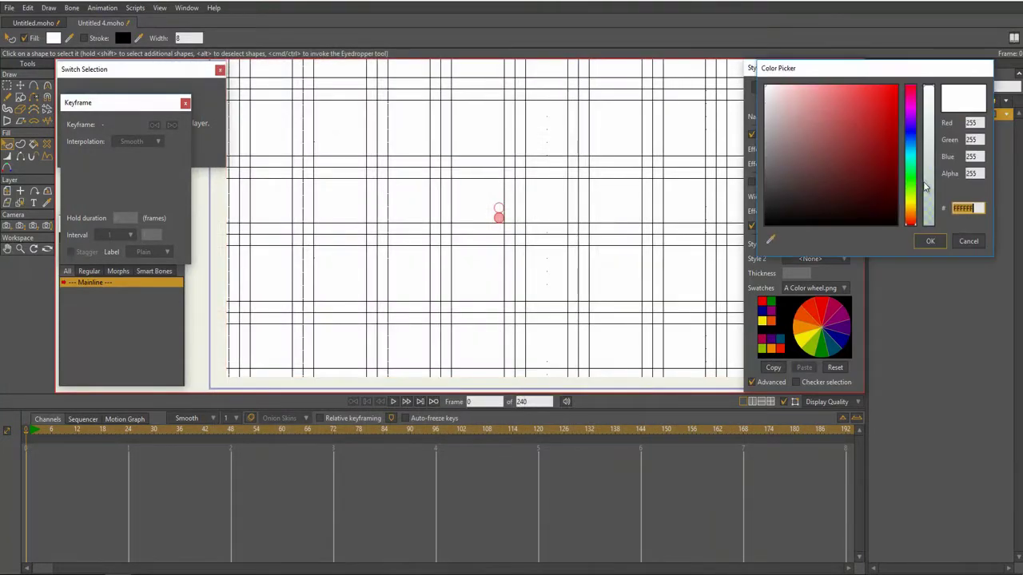
click(926, 187)
click(940, 243)
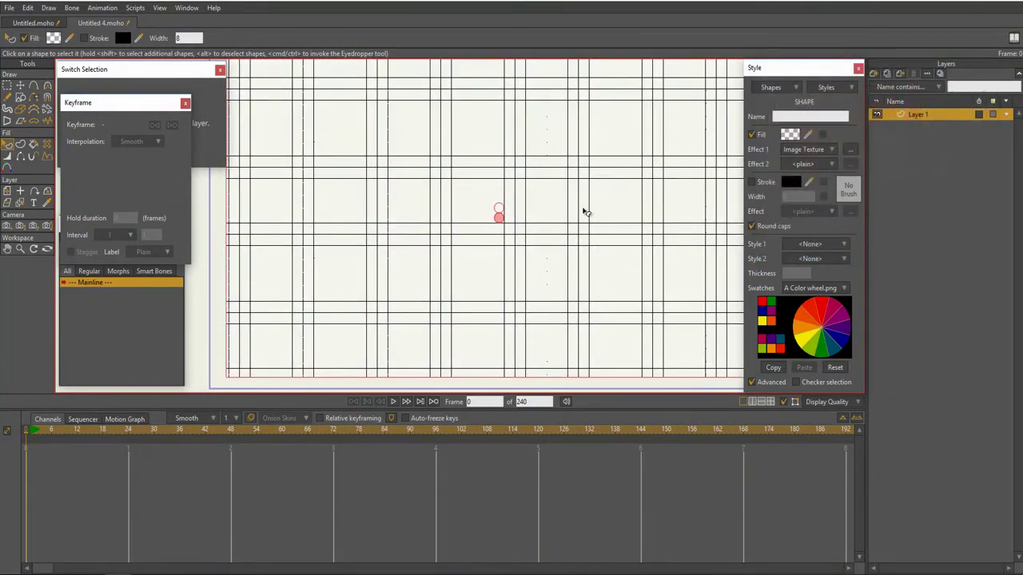
key(ctrl+r)
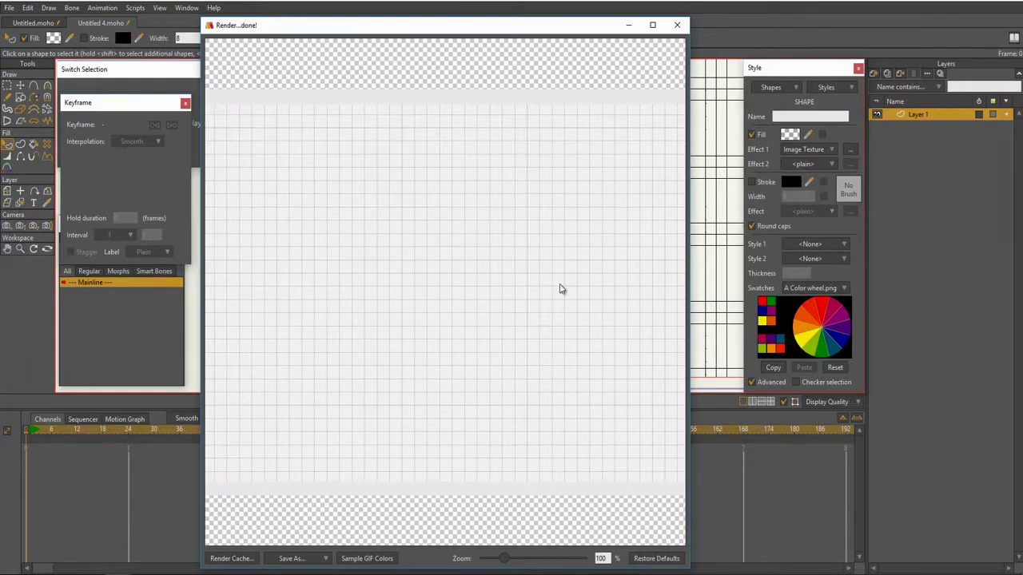